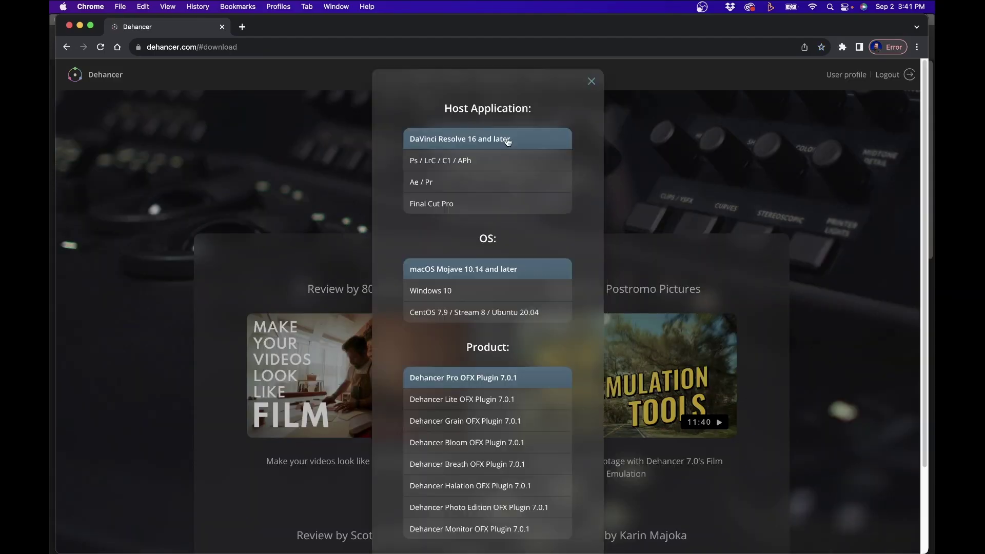
- Choose Ae / Pr as the host application on the Dehancer download page
left_click(467, 185)
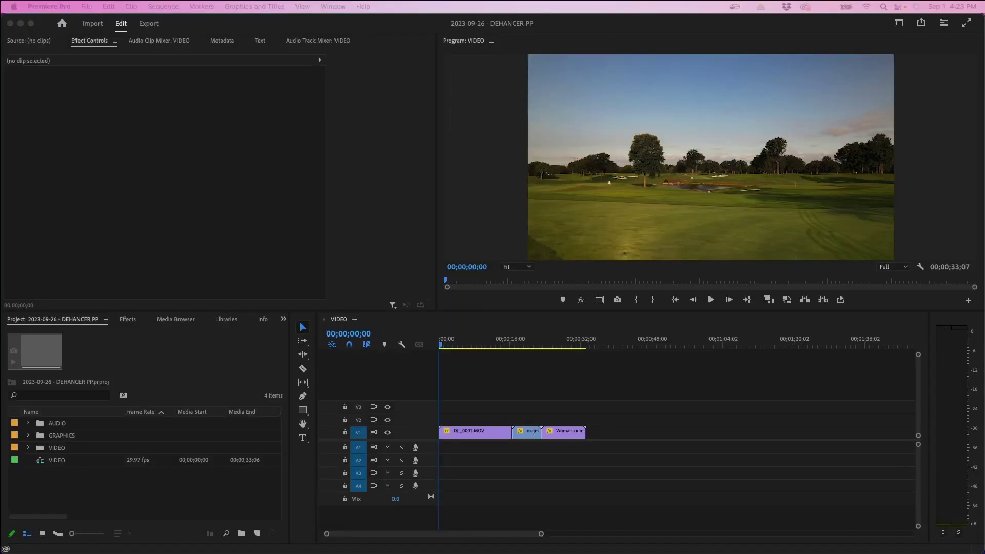
left_click(717, 421)
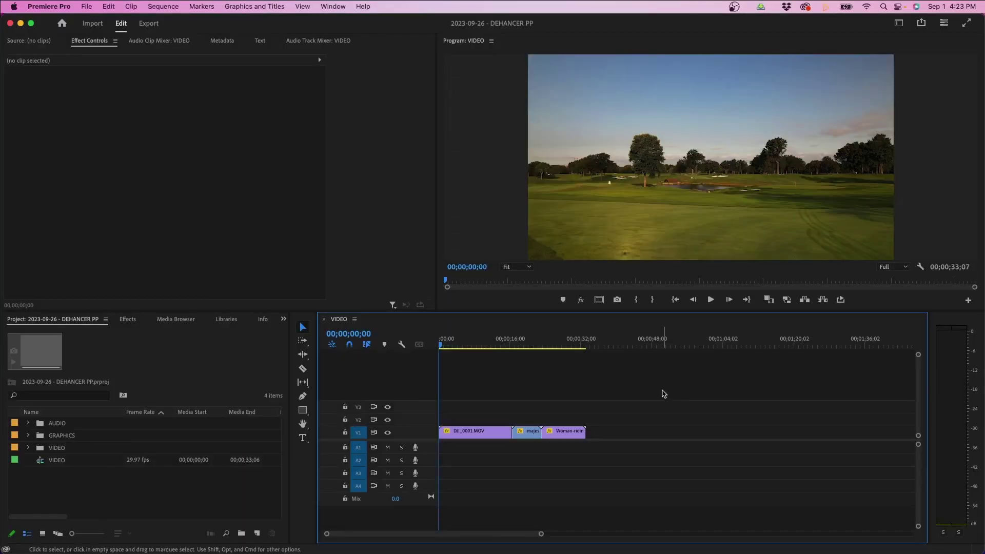
left_click(458, 344)
left_click_drag(458, 345, 495, 344)
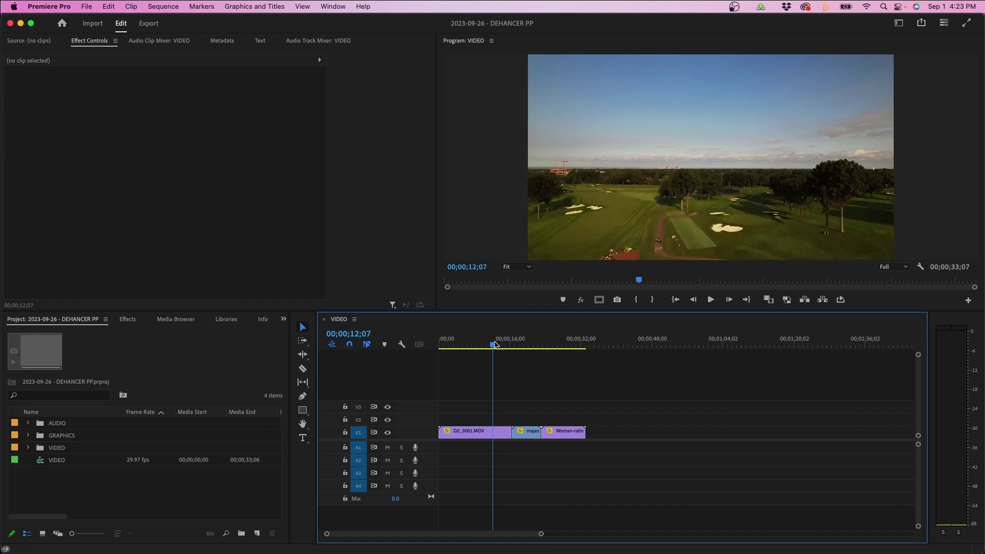
mouse_move(494, 345)
left_mouse_down()
mouse_move(557, 341)
mouse_move(448, 340)
left_mouse_up()
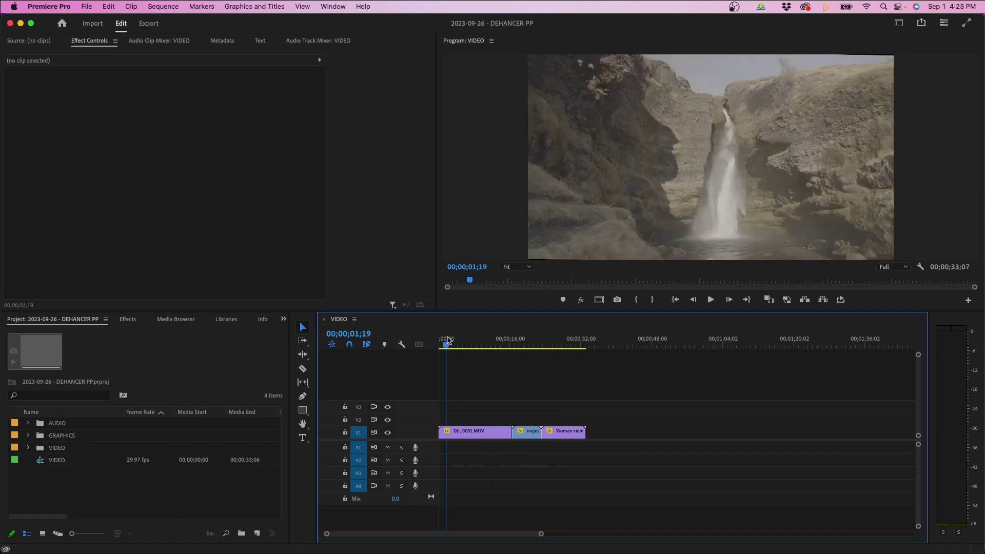
left_click(126, 319)
- Search effects for 'dehancer' and apply Dehancer Pro v1.3 to DJI_0001.MOV
left_click(80, 335)
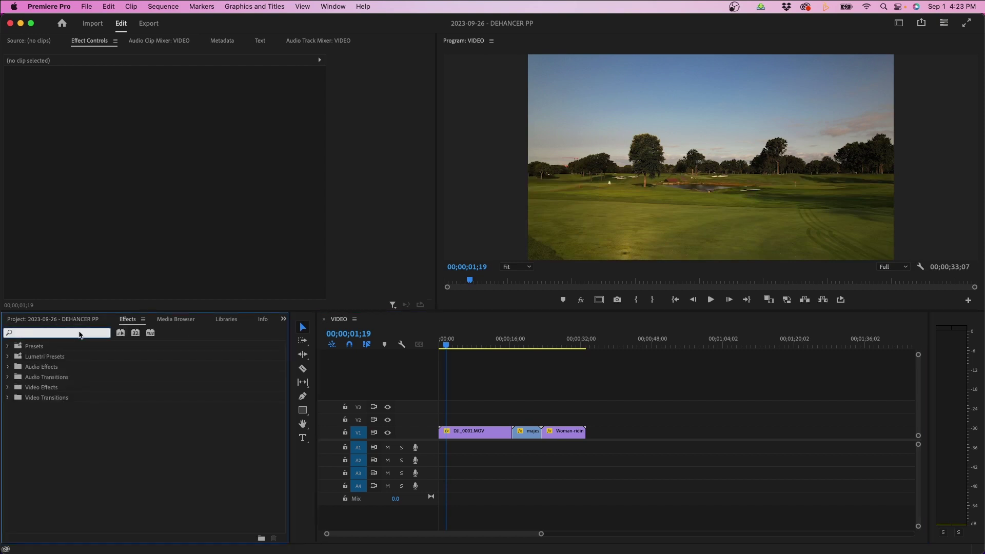
type("dehancer")
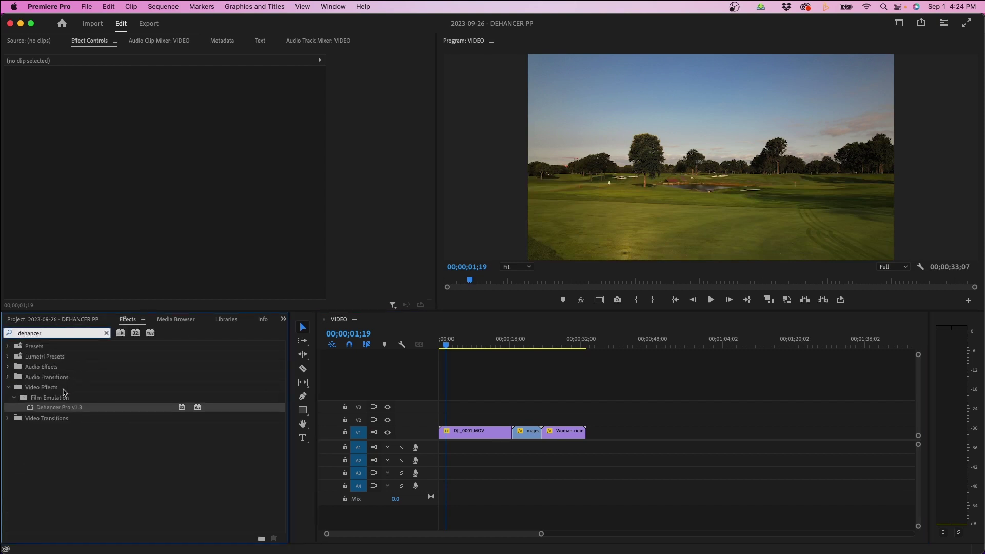
left_click_drag(57, 409, 462, 436)
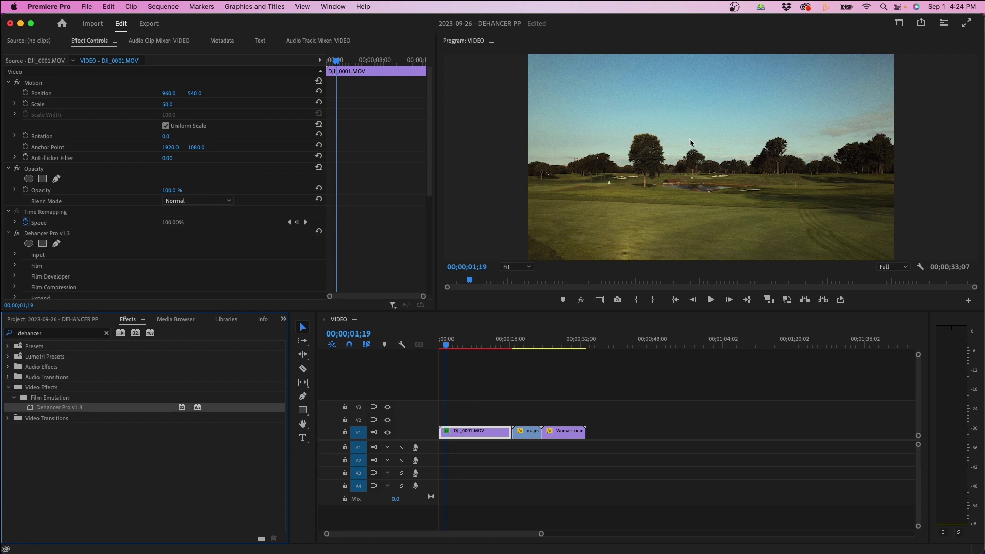
- Disable Dehancer's Film stock emulation and expand the Film Grain settings
scroll(351, 191, "down", 5)
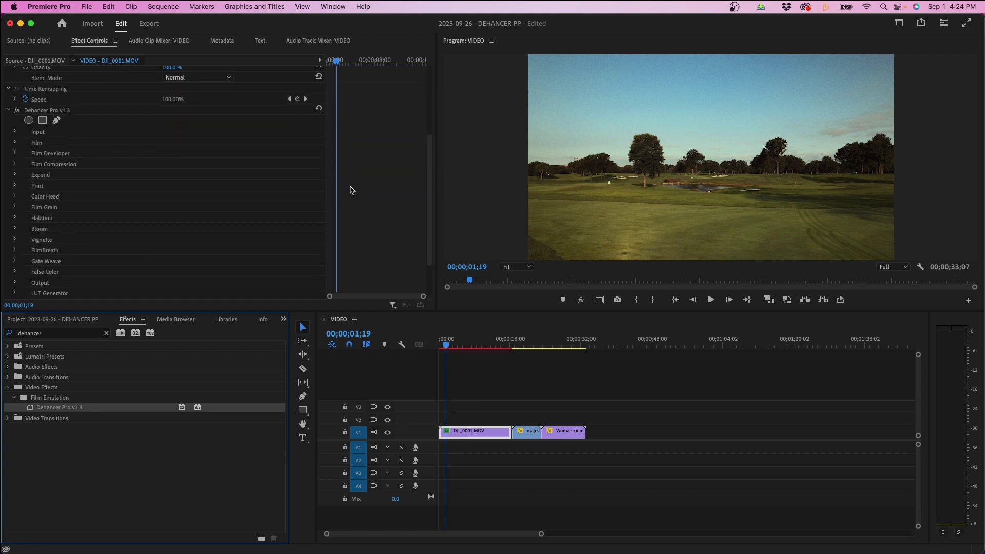
scroll(351, 191, "down", 1)
left_click(15, 132)
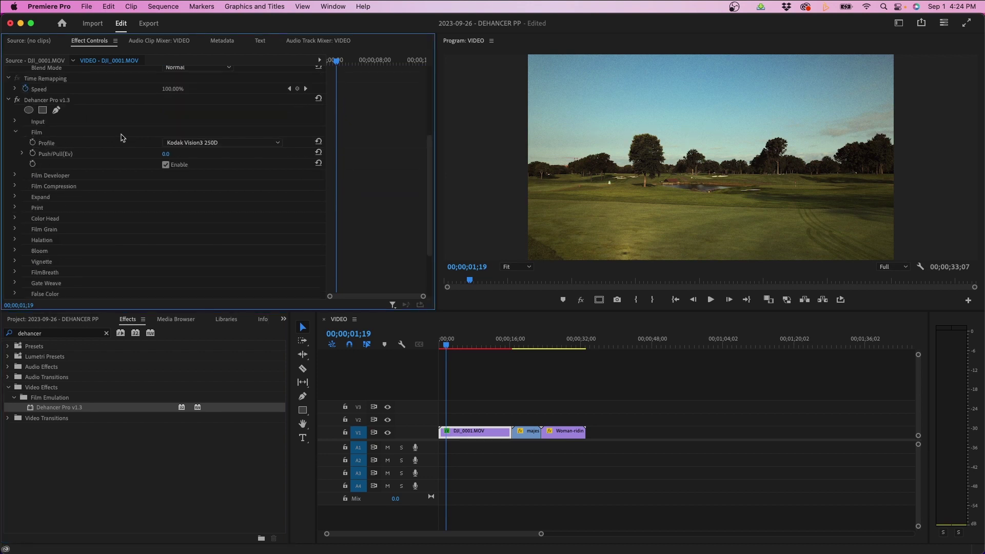
left_click(166, 165)
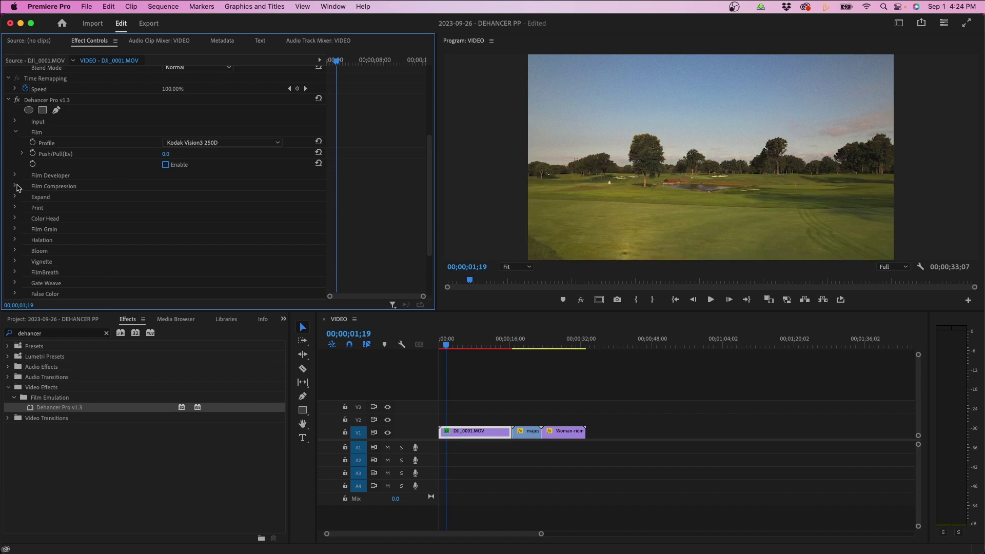
left_click(15, 230)
scroll(126, 228, "down", 5)
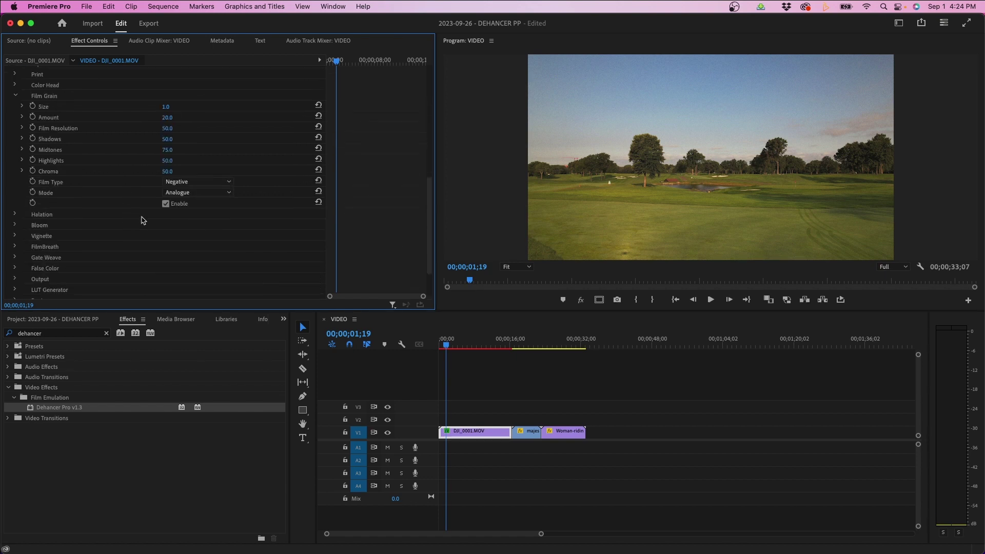
- Expand Dehancer's Input settings and switch Source to Choose Camera
scroll(118, 211, "up", 10)
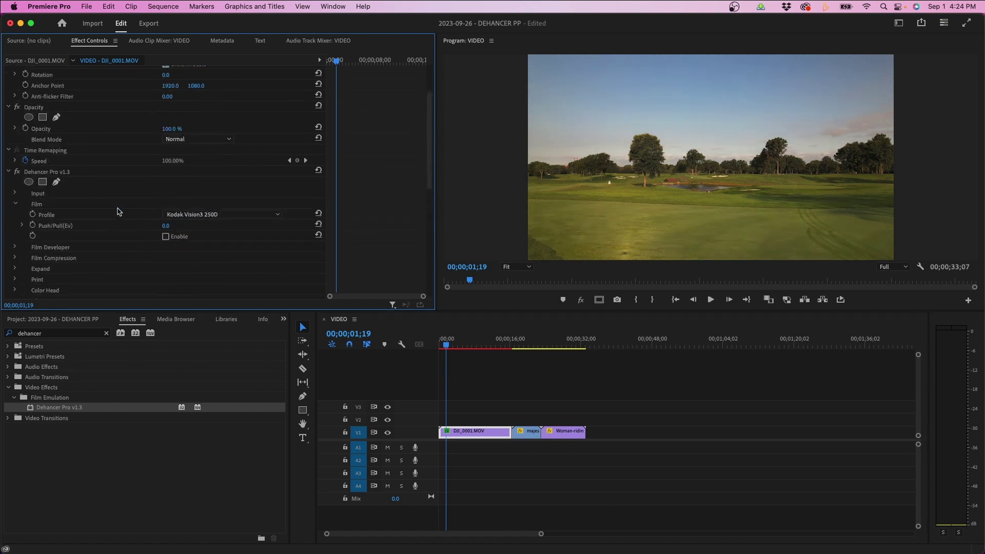
scroll(77, 236, "up", 5)
left_click(16, 254)
scroll(119, 256, "down", 3)
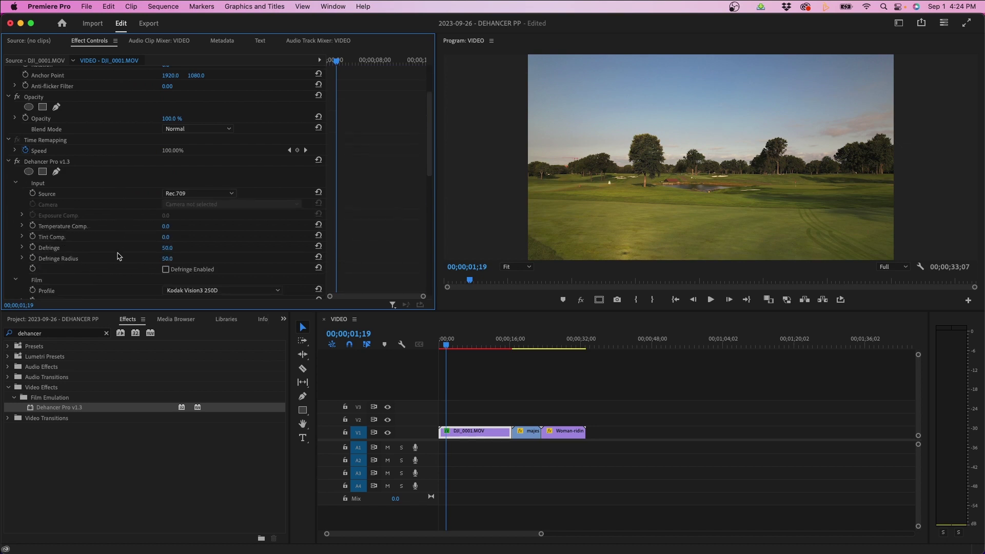
left_click(188, 194)
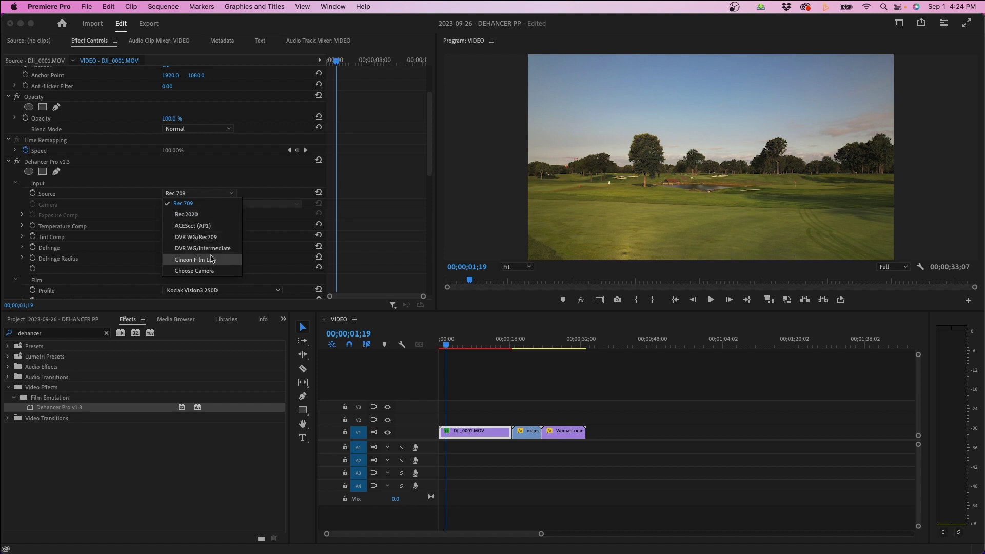
left_click(194, 271)
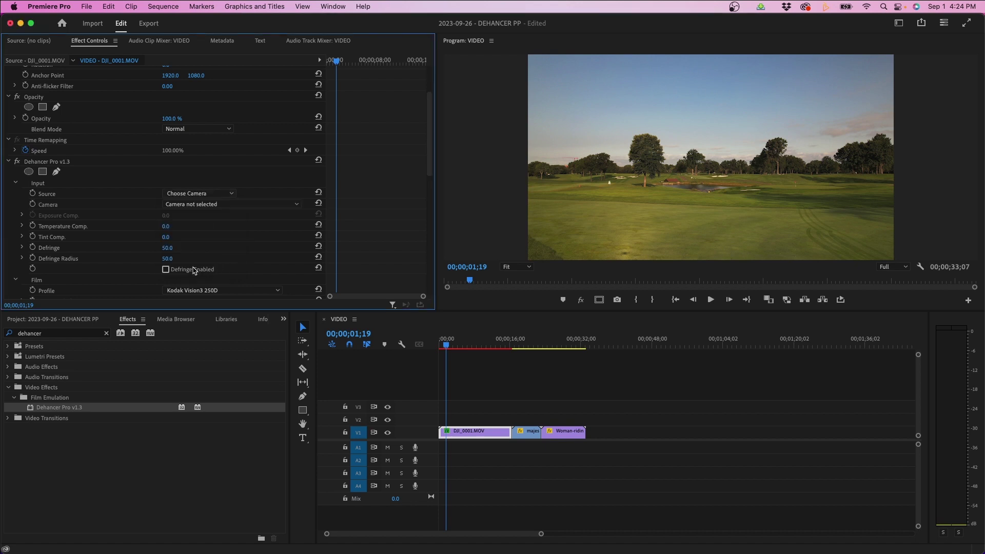
- Scroll through the list of available camera profiles
left_click(197, 205)
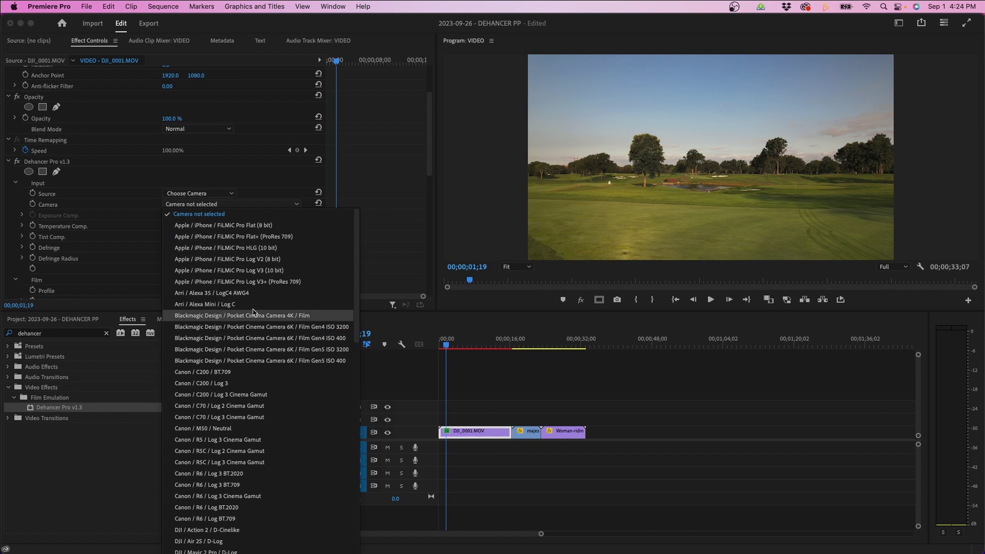
scroll(325, 314, "down", 2)
scroll(325, 314, "down", 2)
scroll(325, 315, "down", 2)
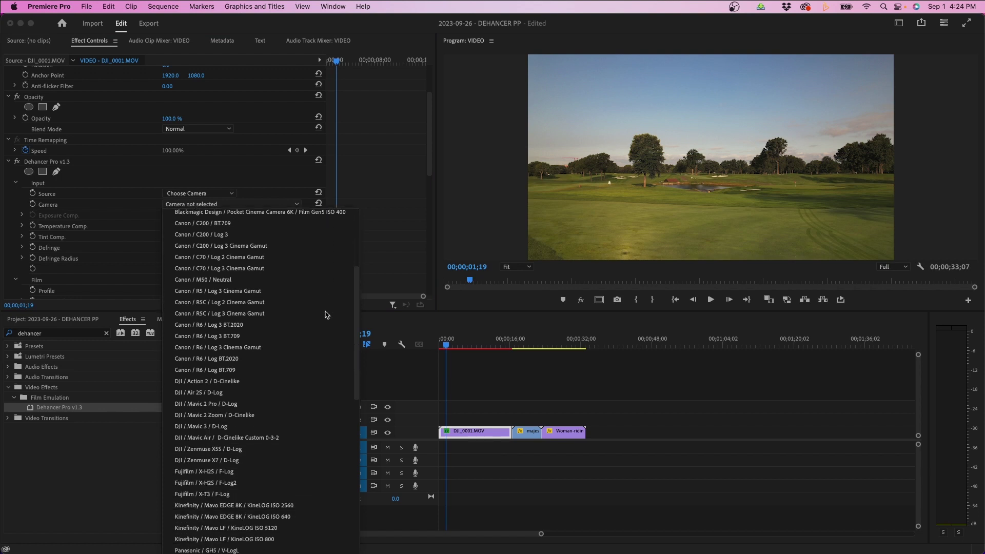
scroll(326, 315, "down", 2)
scroll(325, 314, "down", 3)
scroll(325, 313, "down", 3)
- Set the input Source back to Rec.709
left_click(200, 193)
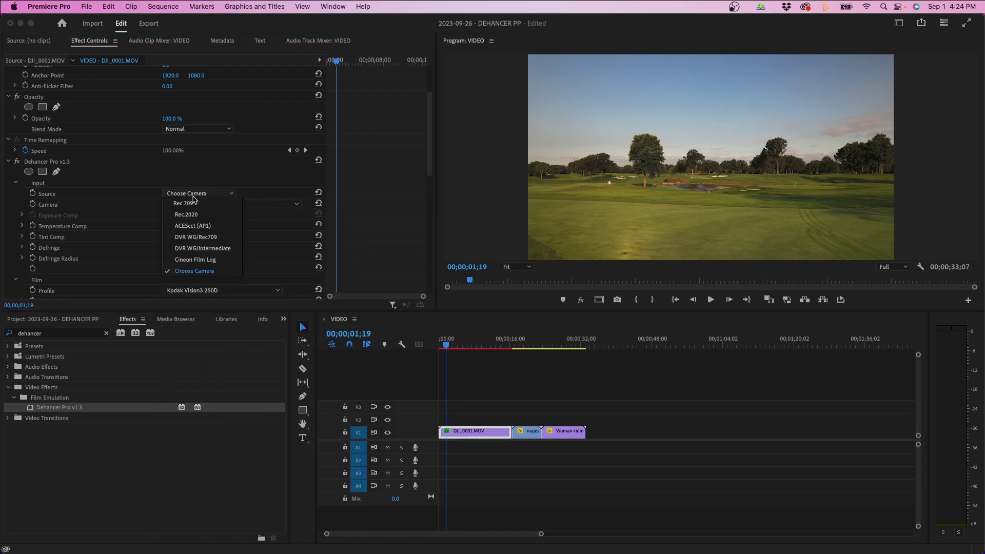
left_click(193, 205)
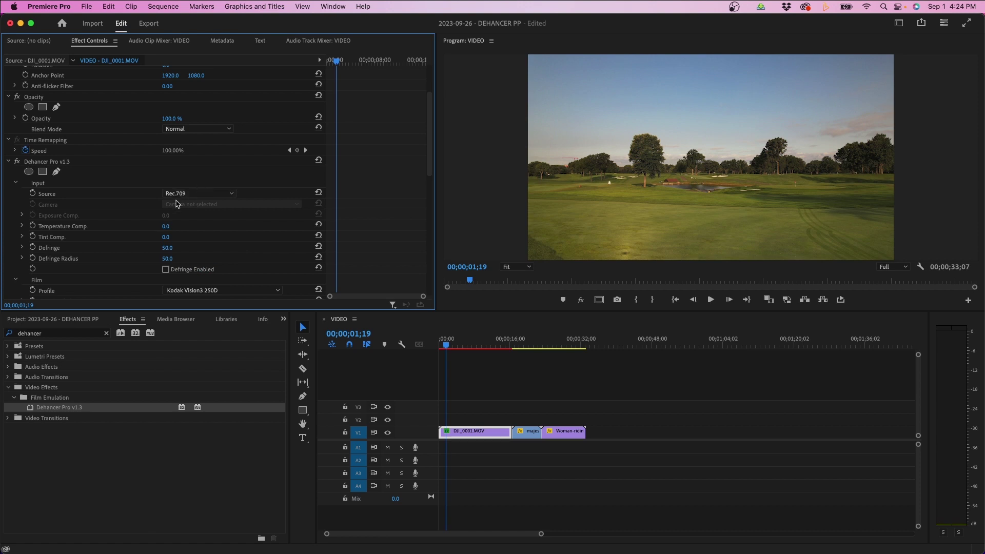
scroll(119, 233, "down", 3)
- Try Fujicolor C200 as the golf clip's film stock
scroll(119, 234, "down", 2)
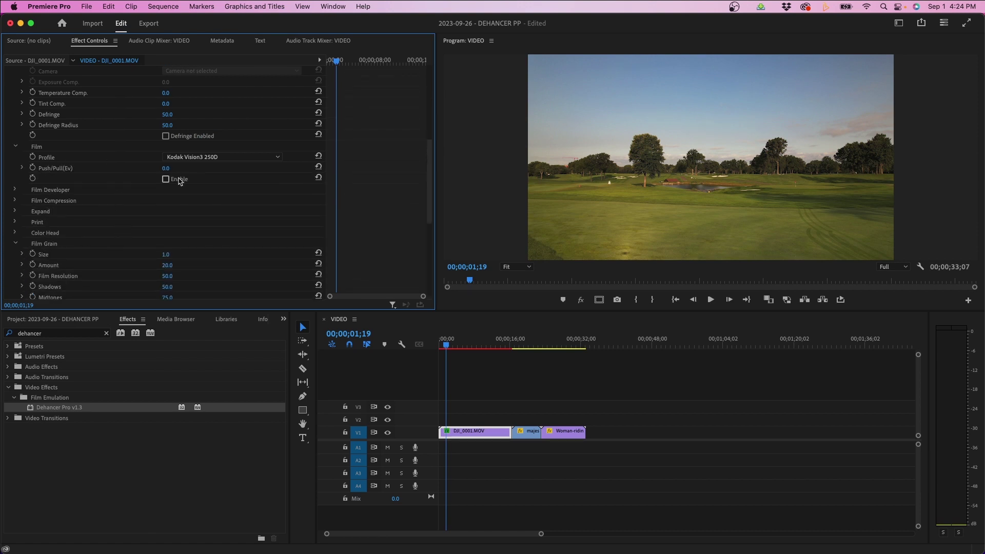
left_click(186, 157)
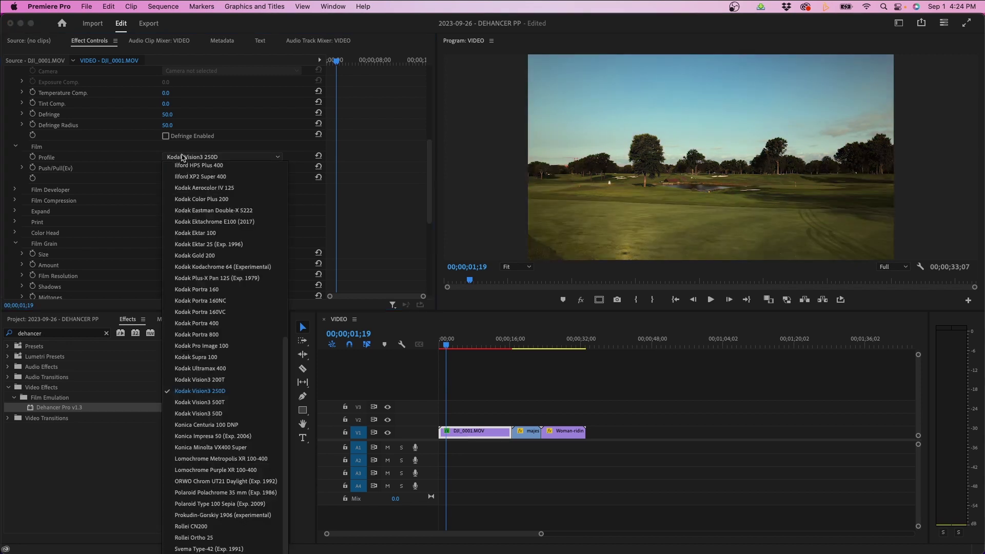
scroll(210, 201, "up", 2)
scroll(205, 195, "up", 2)
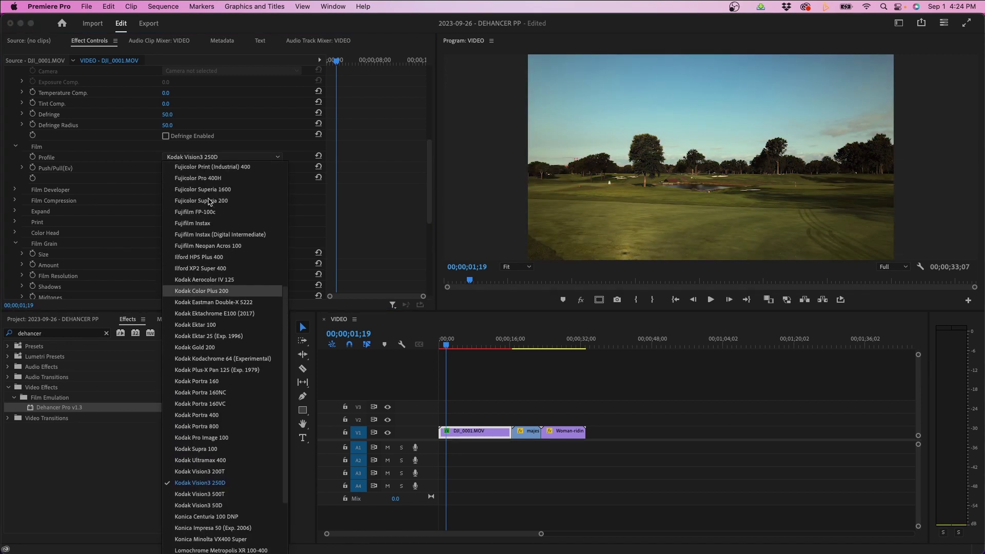
scroll(201, 187, "up", 1)
left_click(199, 183)
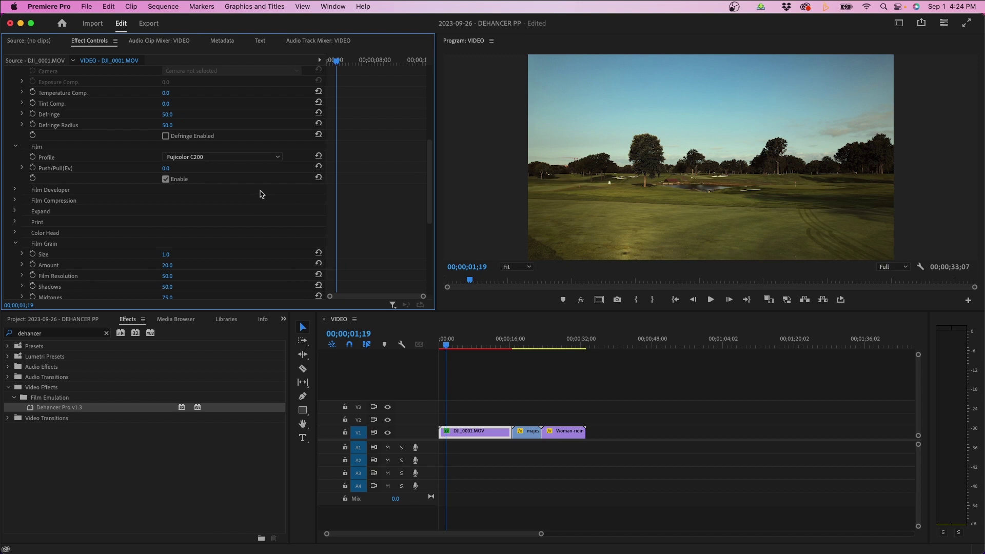
- Settle on Kodak Gold 200, then move the playhead onto the waterfall clip
left_click(215, 158)
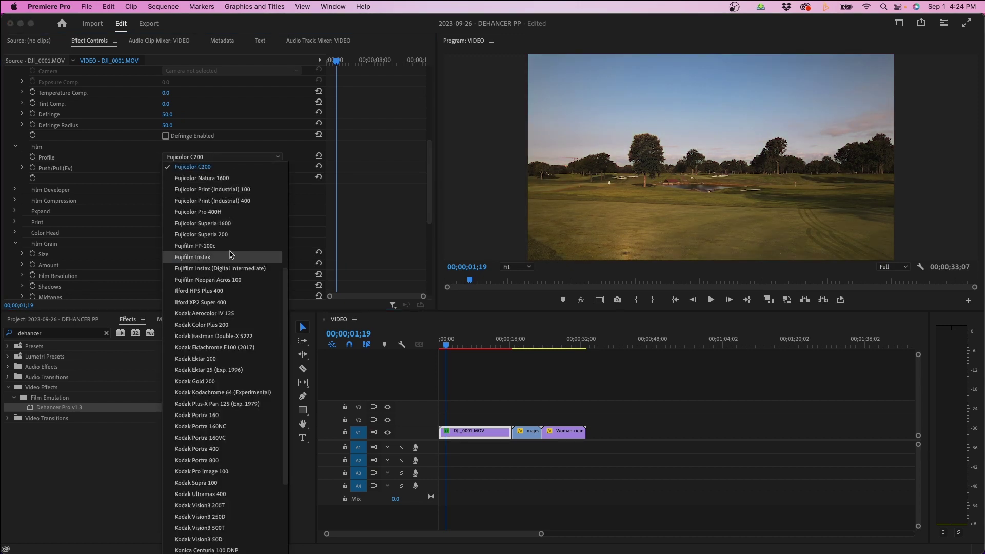
left_click(208, 382)
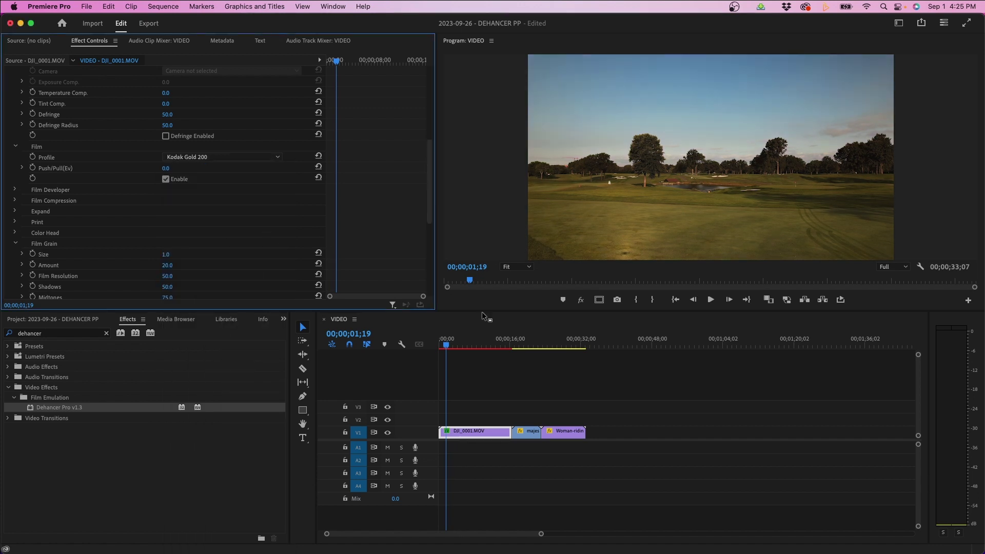
left_click_drag(468, 342, 487, 341)
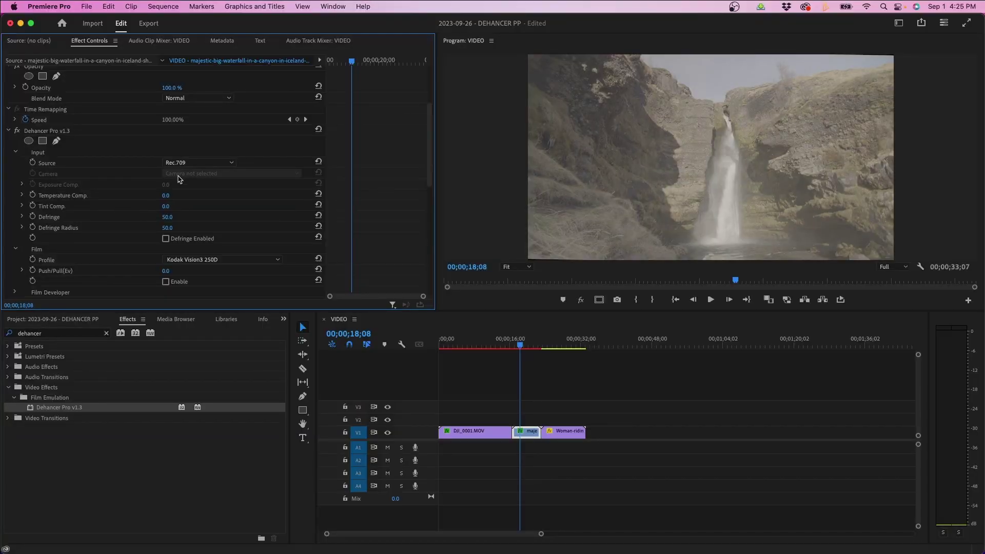
- Switch input Source to Choose Camera and pick Sony Alpha 7S III S-Log3 S-Gamut3 ISO 640
left_click(186, 163)
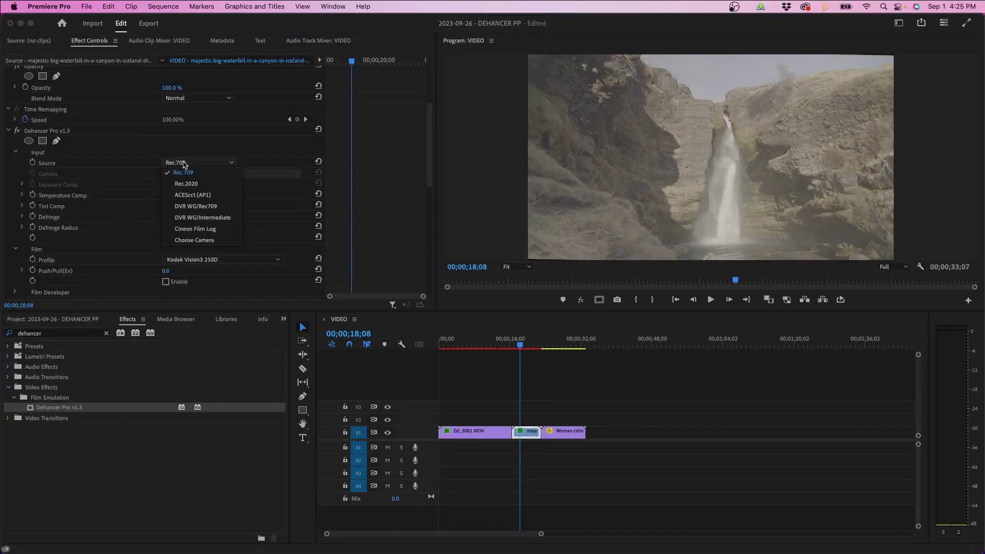
left_click(204, 239)
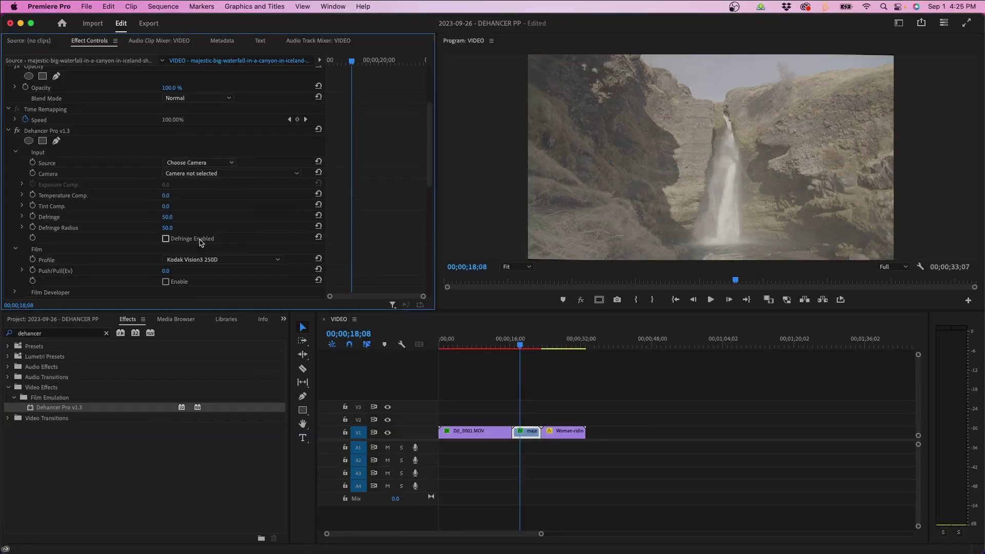
left_click(203, 173)
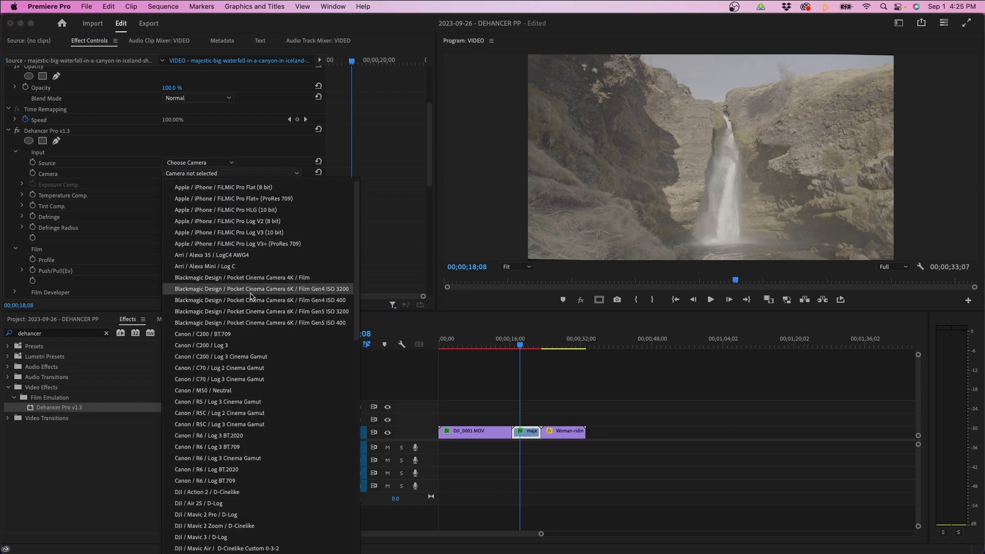
scroll(251, 297, "down", 3)
scroll(252, 296, "down", 3)
scroll(252, 296, "down", 3)
scroll(251, 296, "down", 2)
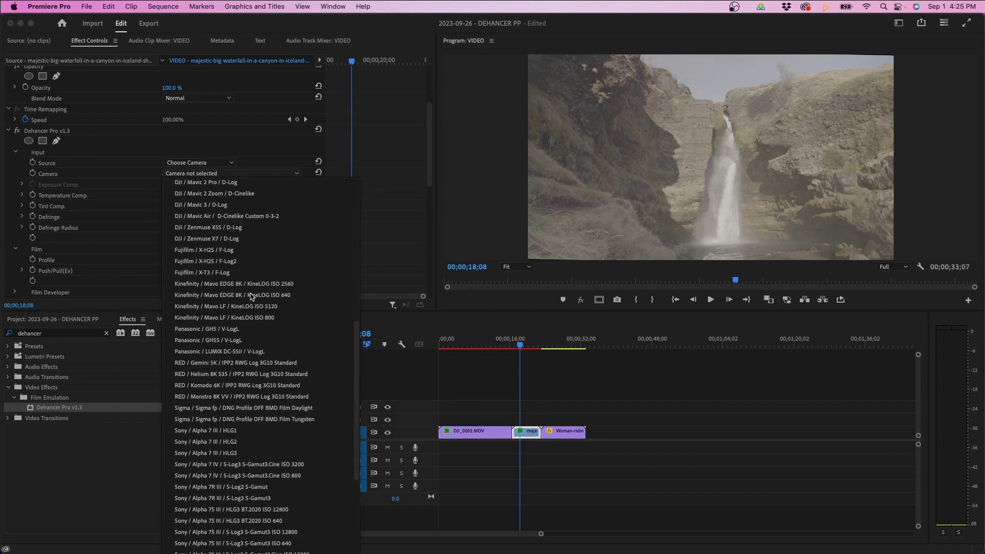
scroll(251, 296, "down", 5)
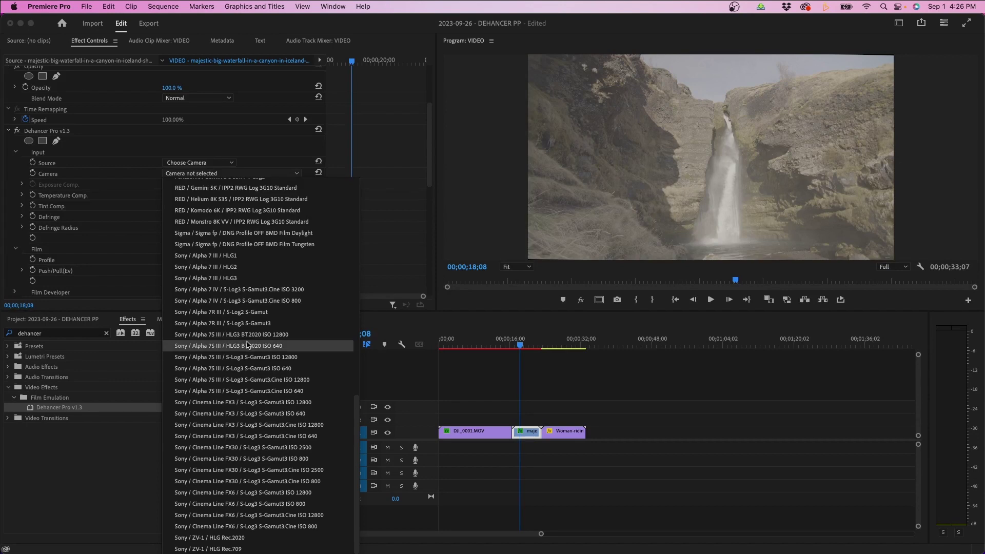
left_click(255, 368)
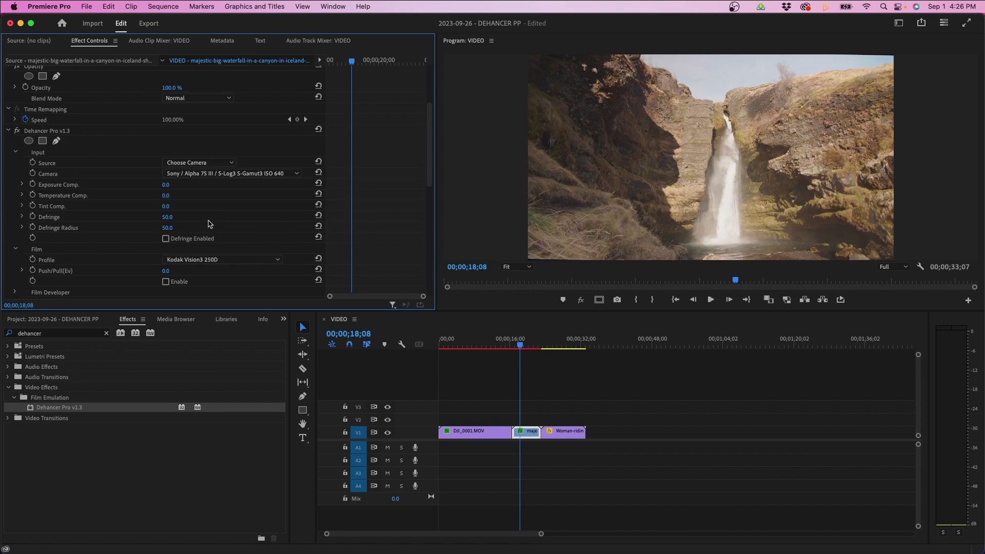
- Pick Fujicolor C200 from the Film Profile list for the waterfall clip
left_click(202, 259)
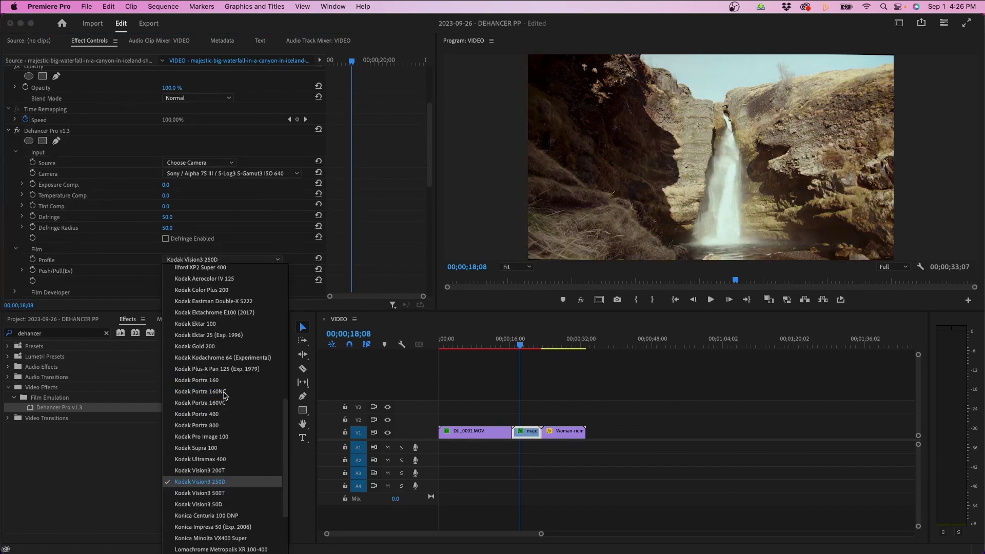
scroll(203, 390, "up", 5)
scroll(203, 390, "up", 5)
left_click(204, 385)
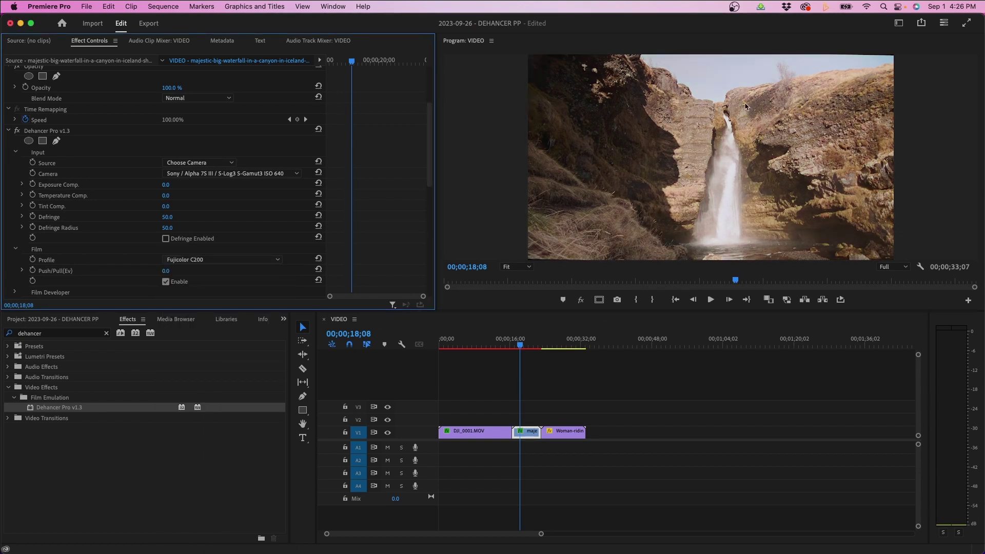
scroll(82, 232, "down", 5)
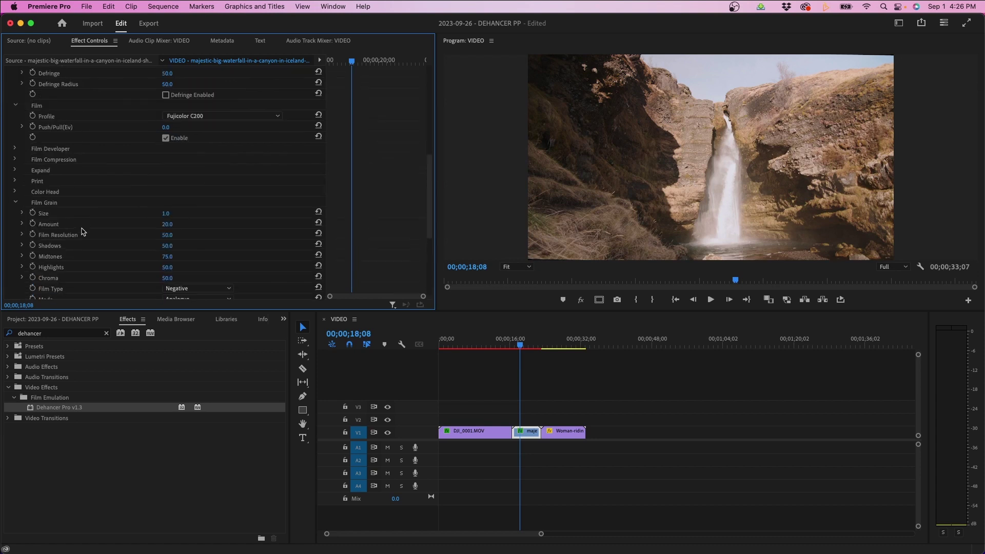
- Enable Film Developer and raise Contrast Boost to 30
left_click(15, 149)
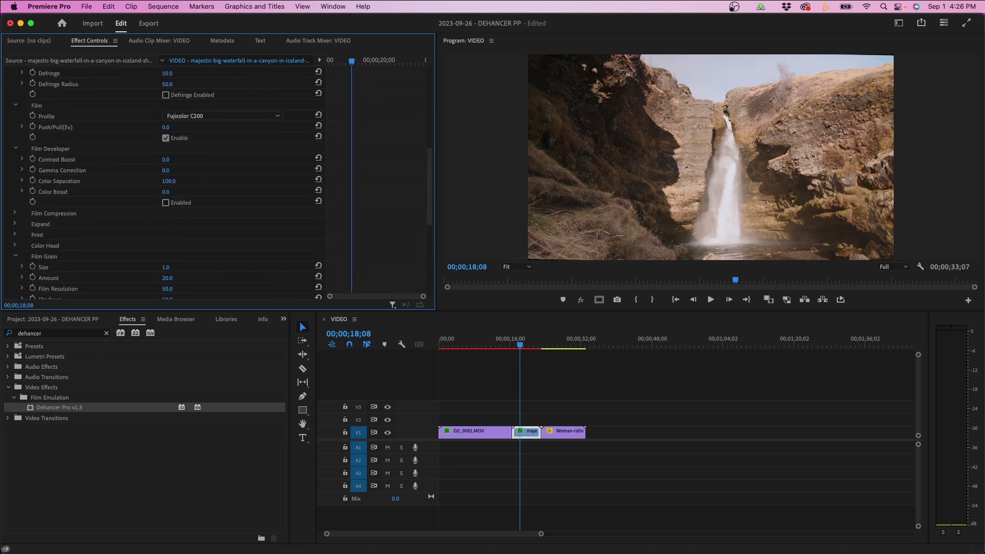
left_click(168, 160)
left_click(210, 191)
left_click(166, 203)
left_click_drag(167, 159, 170, 159)
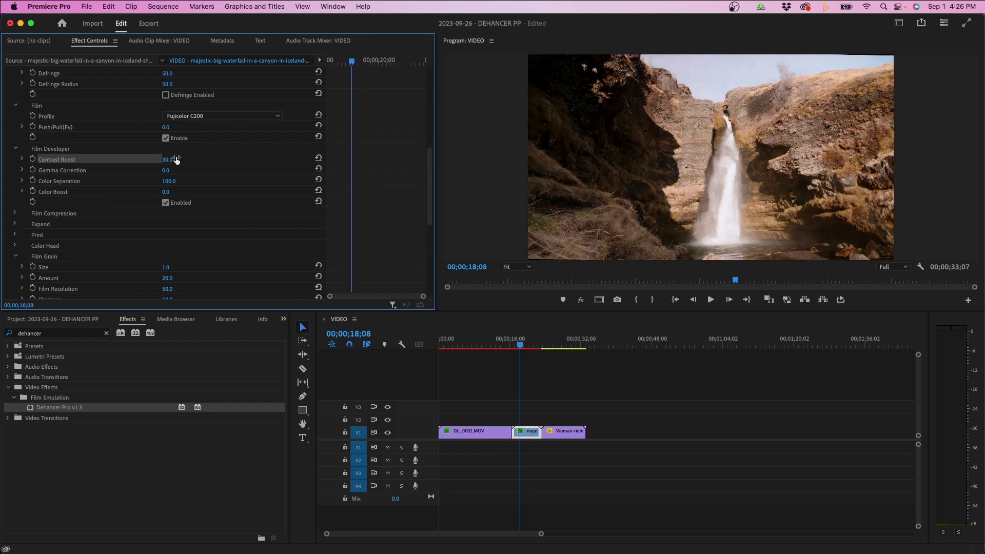
- Set the Expand Black Point to -5, then uncheck Expand's Enable
left_click(15, 214)
scroll(101, 233, "down", 3)
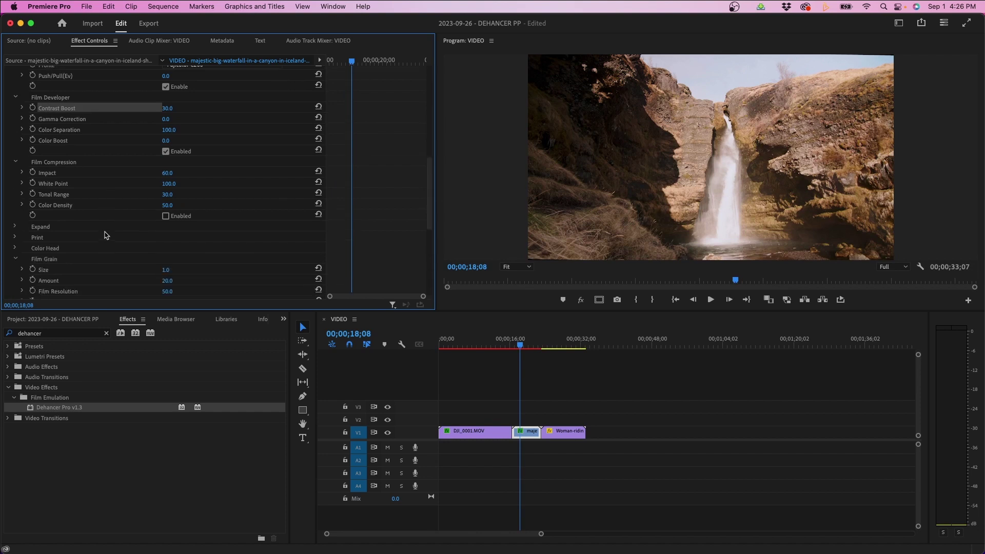
scroll(107, 235, "down", 2)
left_click(15, 197)
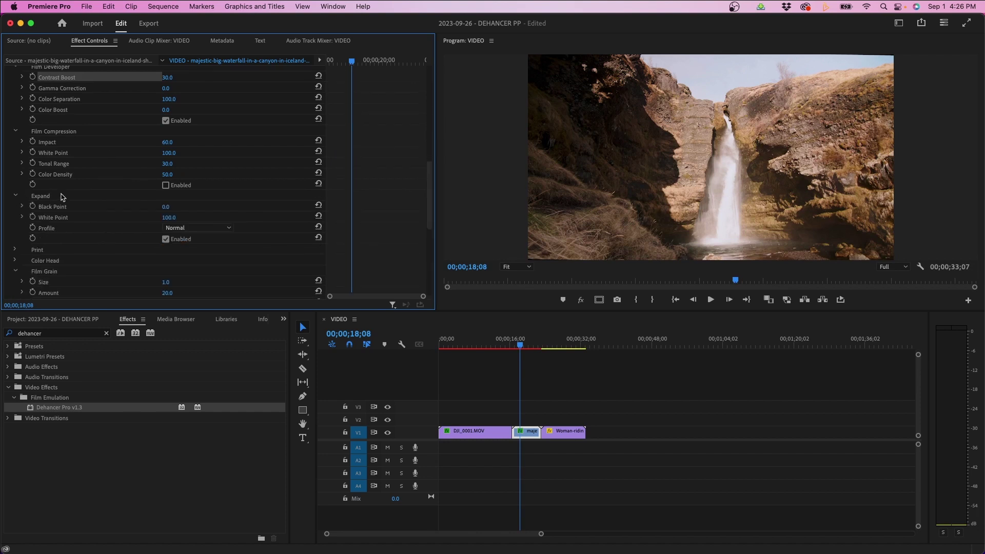
left_click(166, 207)
type("-10")
key("Return")
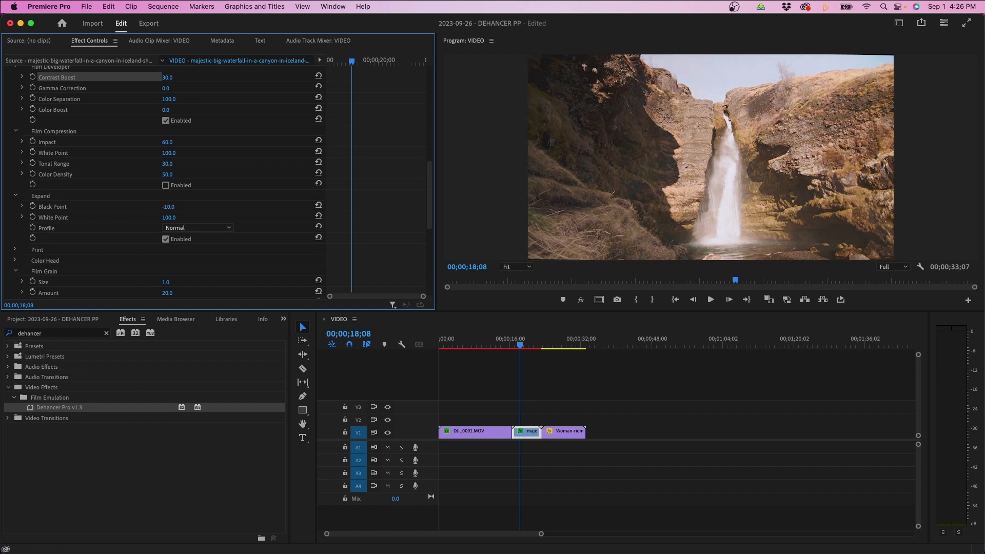
left_click(168, 207)
type("-5")
key("Return")
left_click(166, 239)
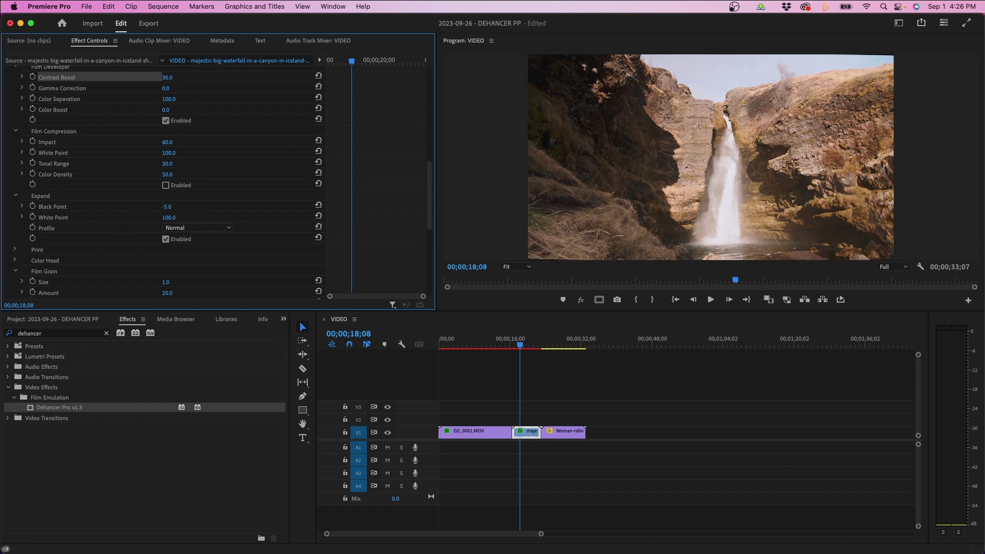
scroll(84, 209, "down", 4)
- Set the film grain Amount to 4
scroll(114, 247, "down", 1)
left_click(165, 277)
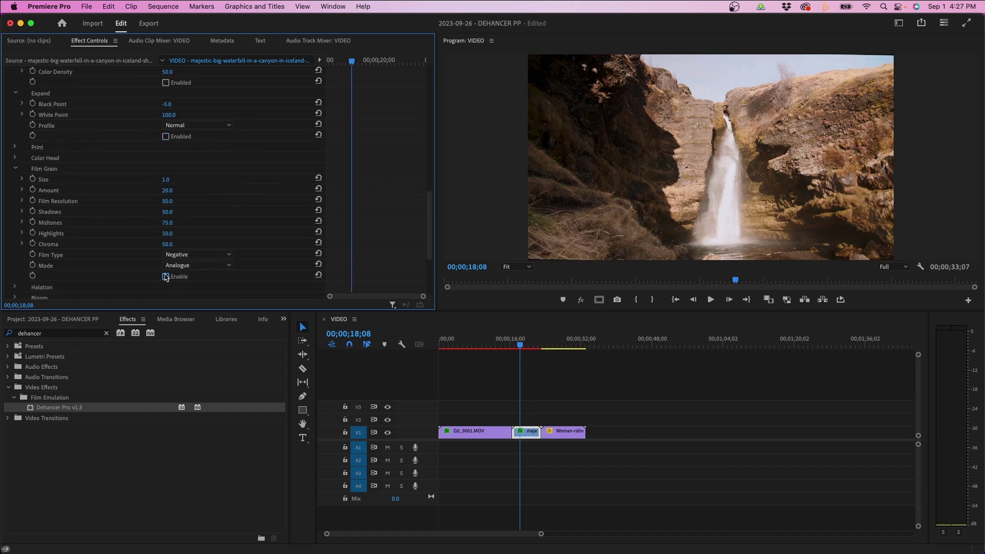
left_click(168, 191)
type("10")
key("Return")
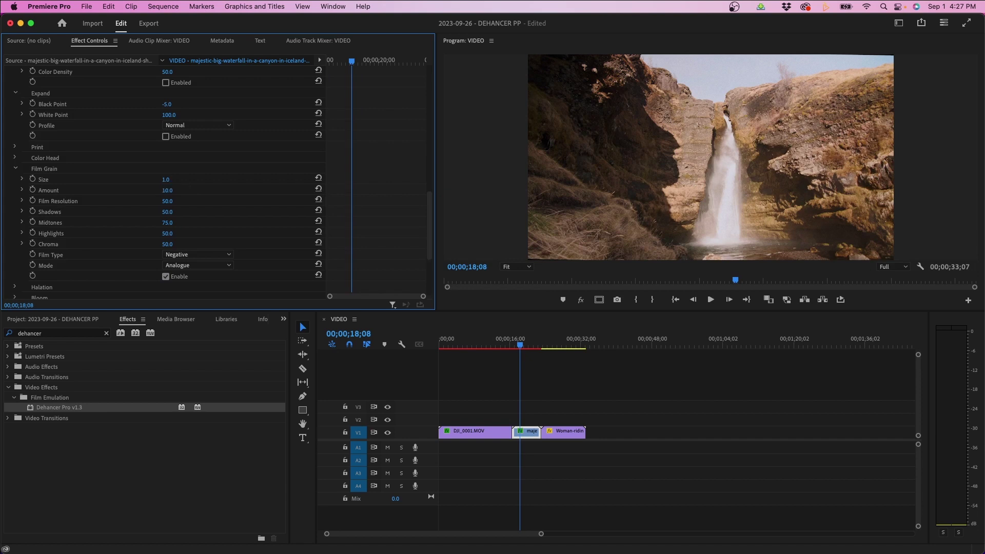
left_click(166, 191)
type("4")
key("Return")
- Set grain Midtones to 20 and Highlights to 65
type("20")
key("Return")
left_click(172, 235)
type("65")
key("Return")
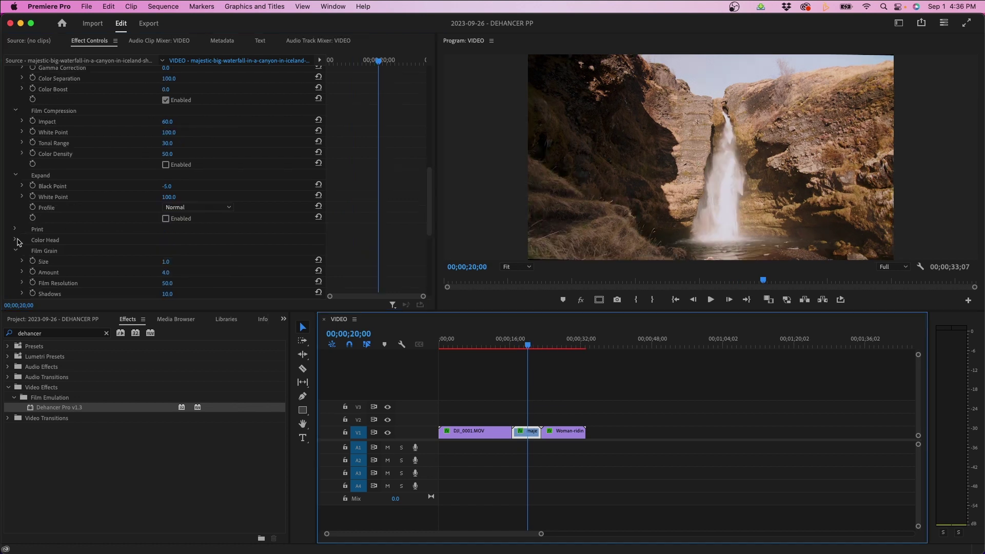
- Expand Color Head and enable it
left_click(16, 240)
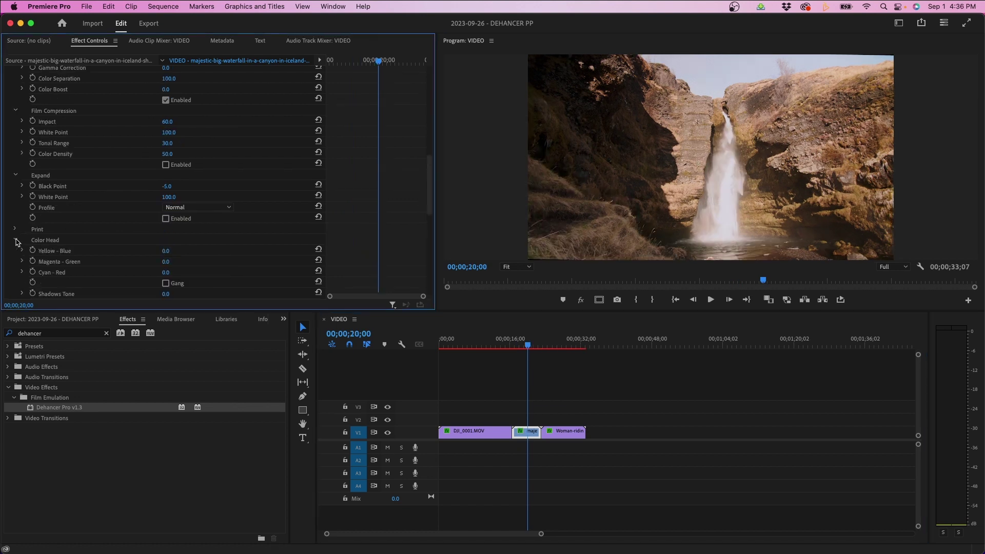
scroll(77, 237, "down", 1)
scroll(77, 237, "down", 1)
scroll(75, 236, "down", 2)
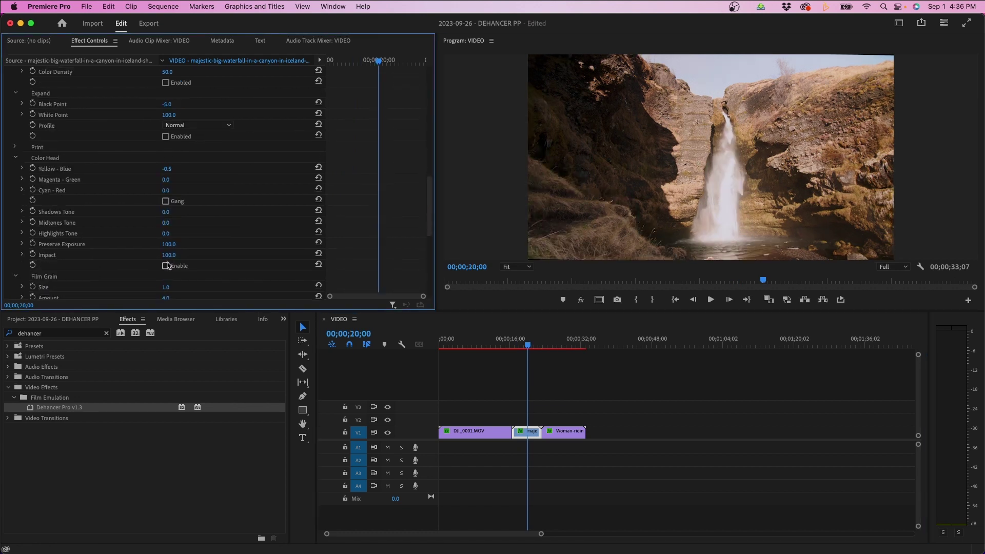
left_click(166, 266)
- Set Color Head Yellow - Blue to -5 and Cyan - Red to 5
left_click(167, 169)
type("-5")
key("Return")
left_click(166, 190)
type("5")
key("Return")
left_click(176, 189)
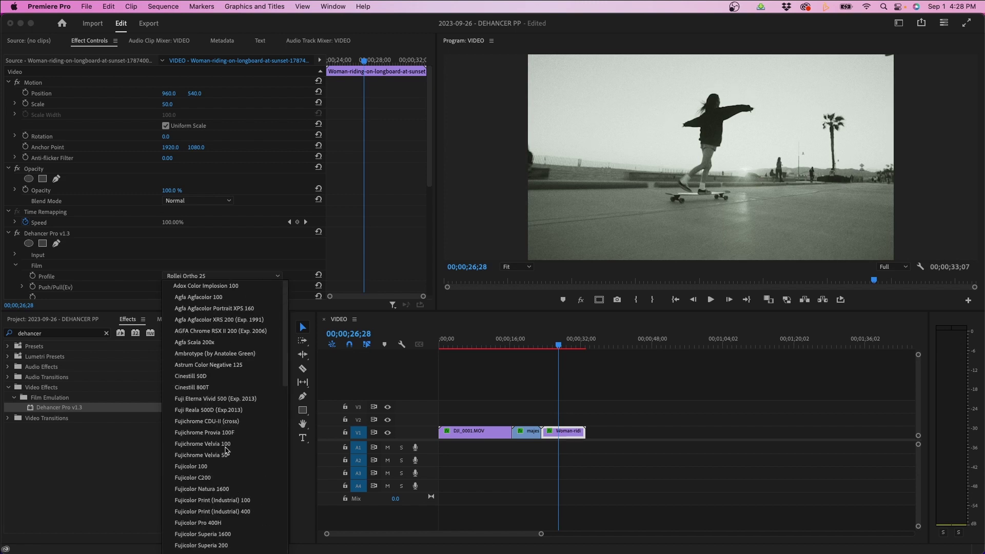
- Choose Fujichrome CDU-II (cross) as the skateboarder clip's film stock and expand Halation
left_click(226, 422)
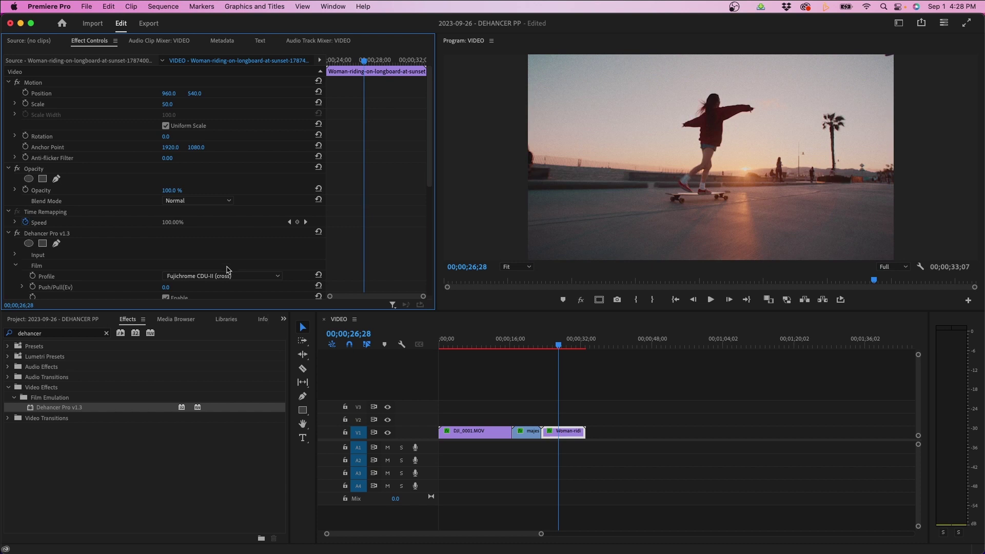
scroll(367, 245, "down", 1)
scroll(366, 247, "down", 4)
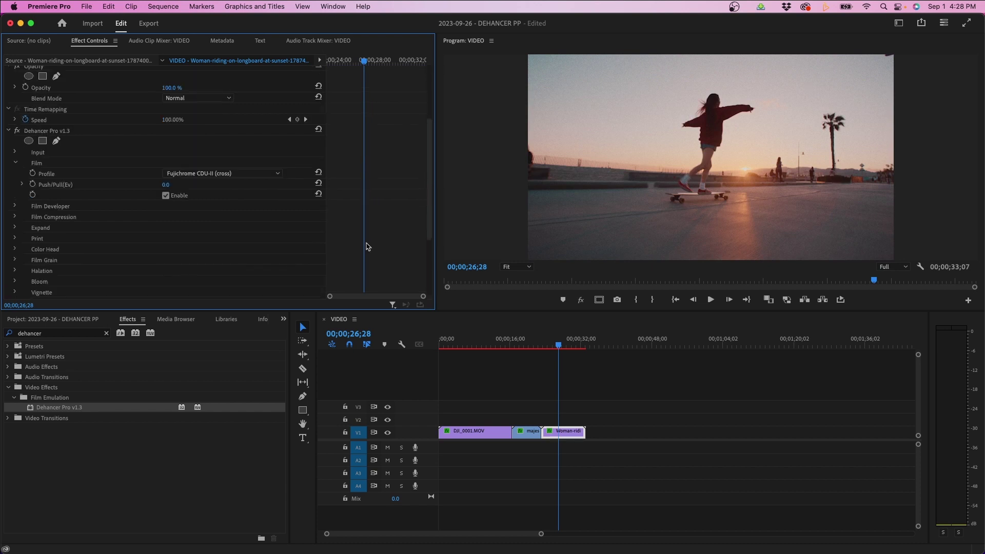
scroll(26, 212, "down", 3)
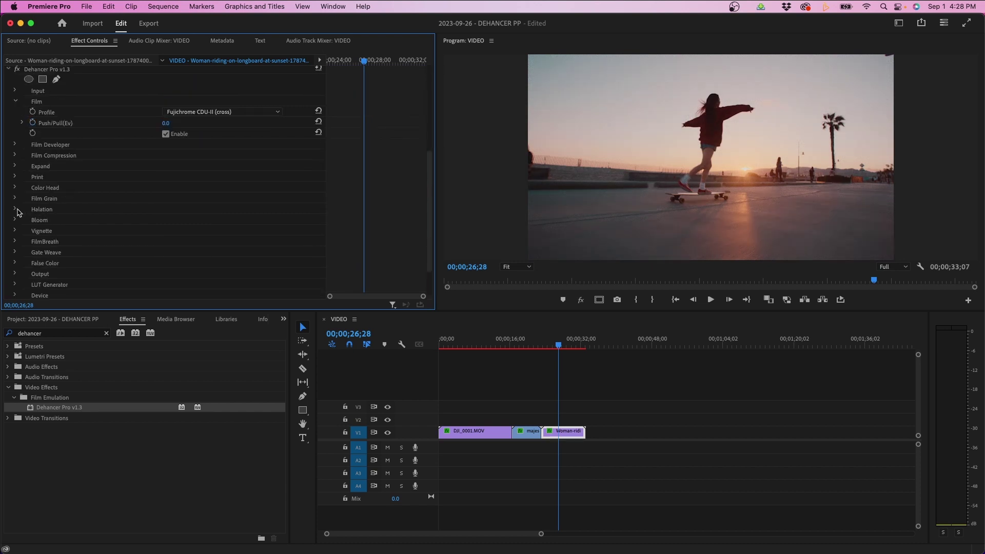
left_click(16, 210)
scroll(91, 234, "down", 2)
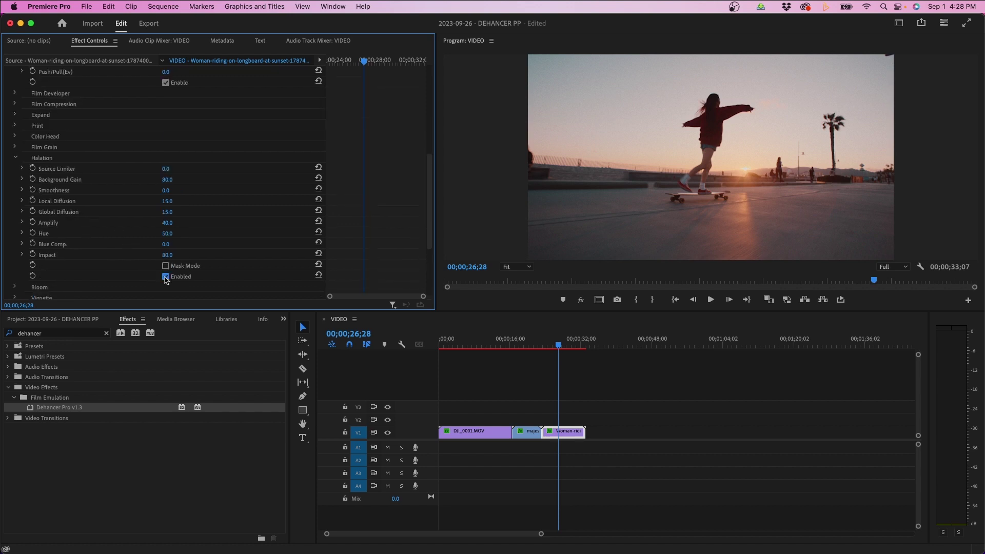
- Set halation Amplify to 80 and Smoothness to 100, and adjust Global Diffusion
left_click(170, 222)
type("80")
key("Return")
left_click(166, 191)
type("1")
key("Return")
left_click_drag(167, 212, 211, 209)
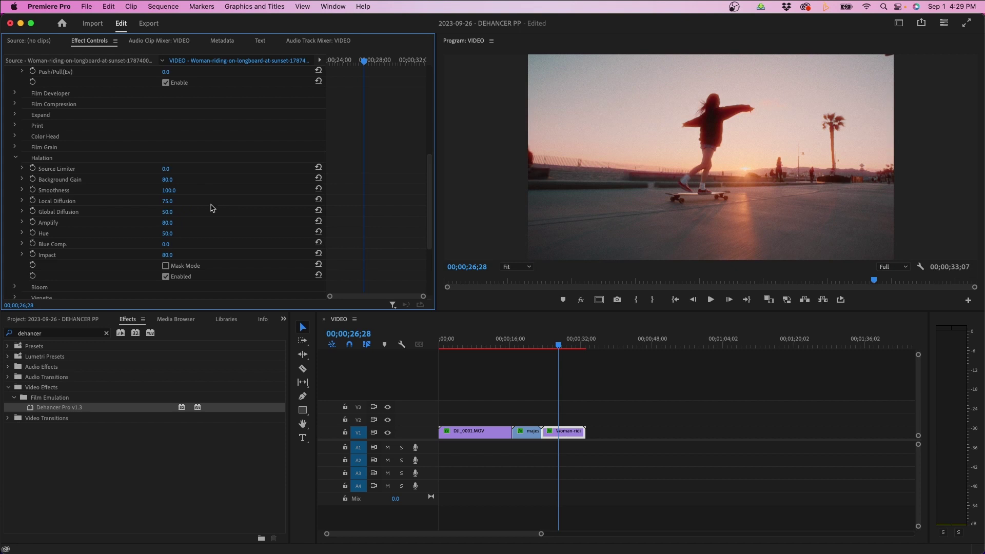
- Enlarge the preview to 150% and toggle halation off and on to compare
left_click(513, 267)
left_click(517, 348)
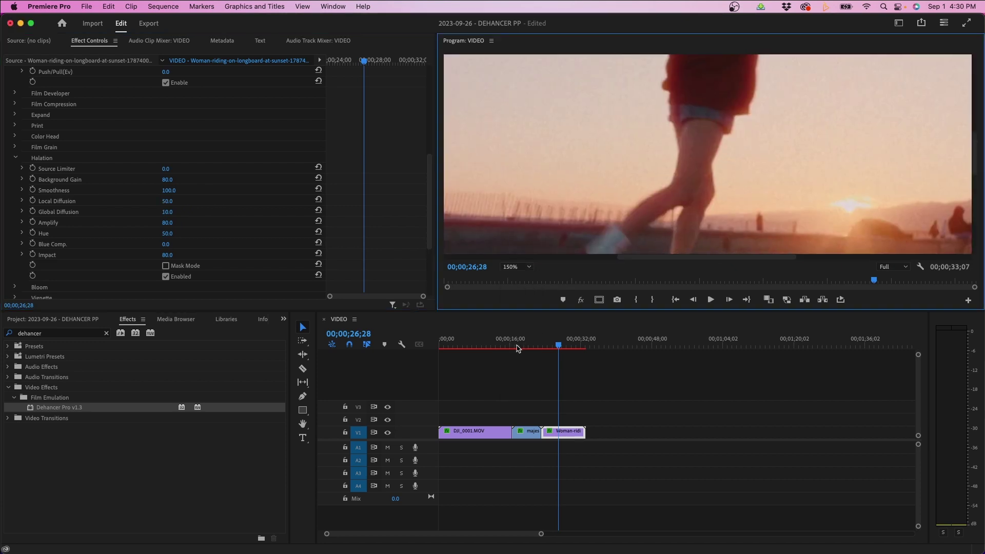
left_click(166, 277)
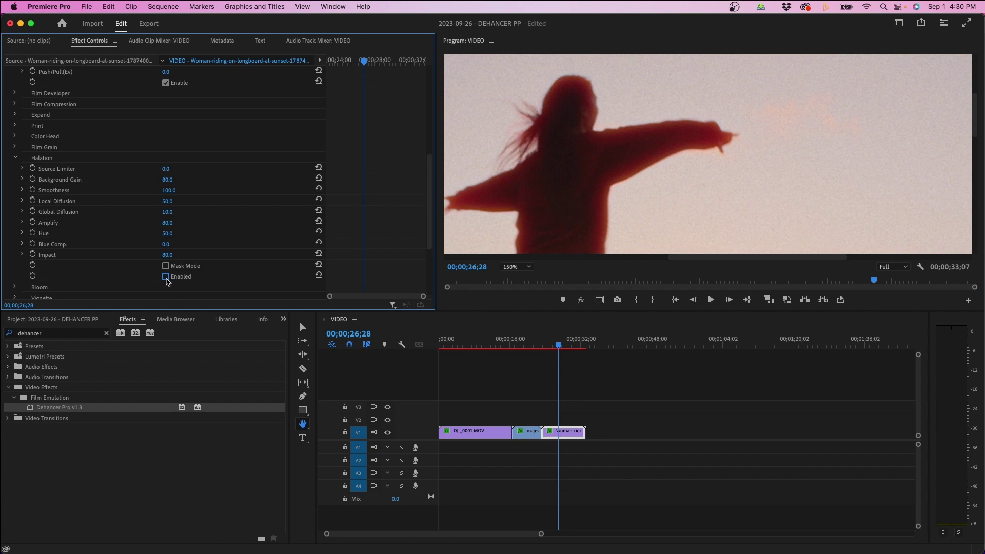
left_click(166, 279)
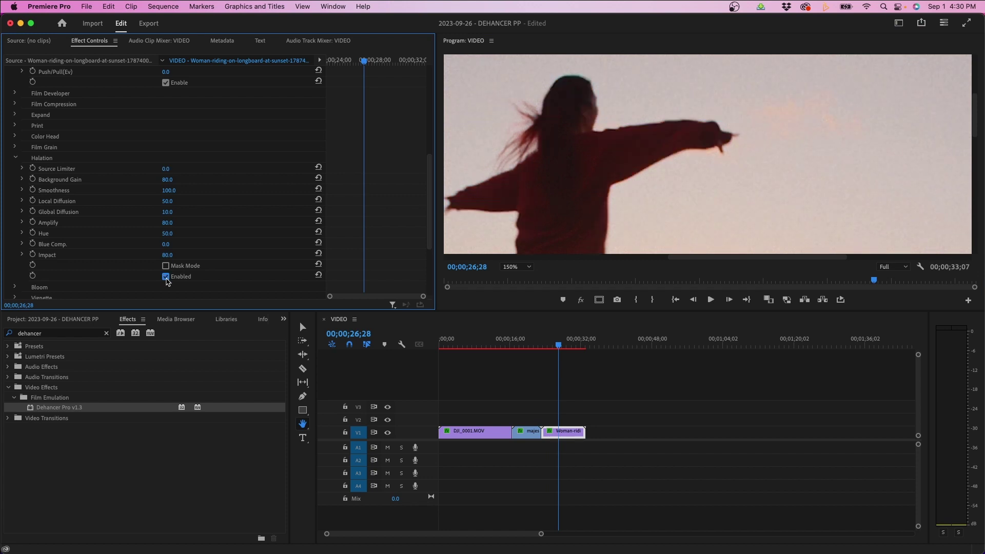
left_click(167, 278)
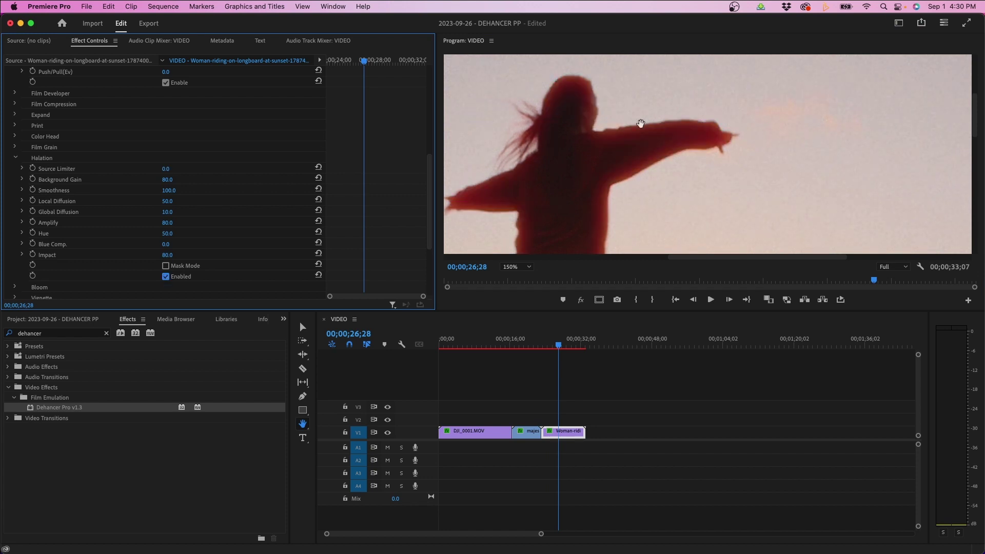
left_click(20, 158)
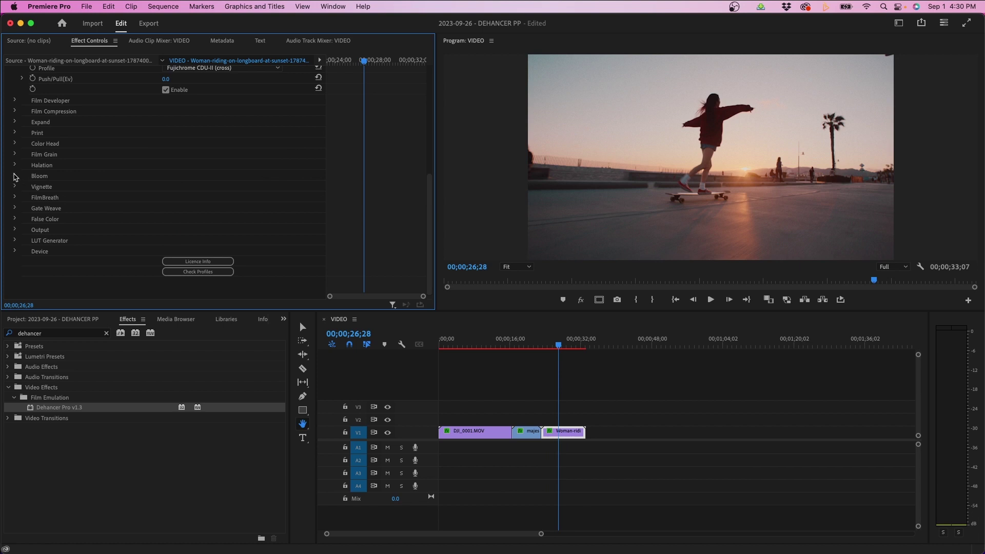
- Enable Bloom on the skateboarder clip and set Amplify to 80
left_click(15, 176)
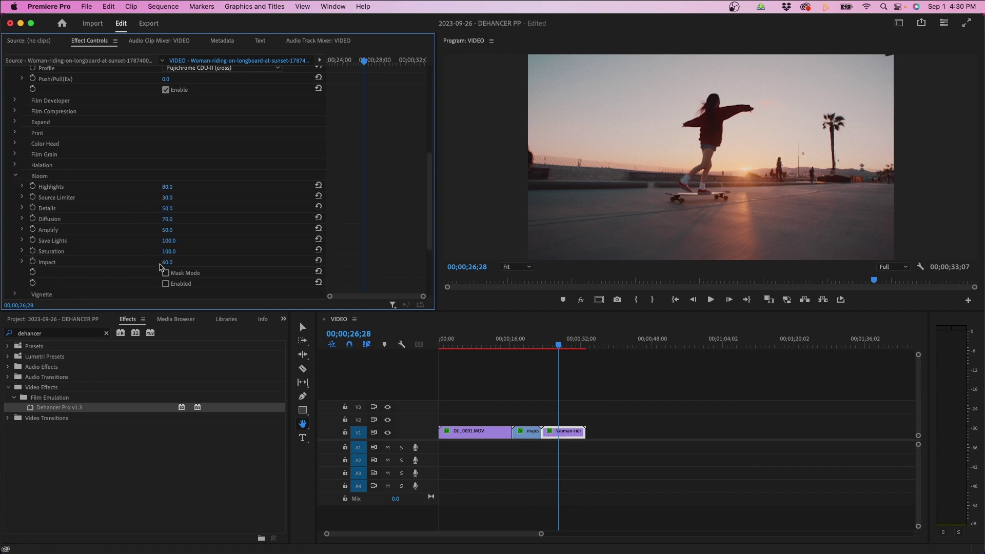
left_click(165, 283)
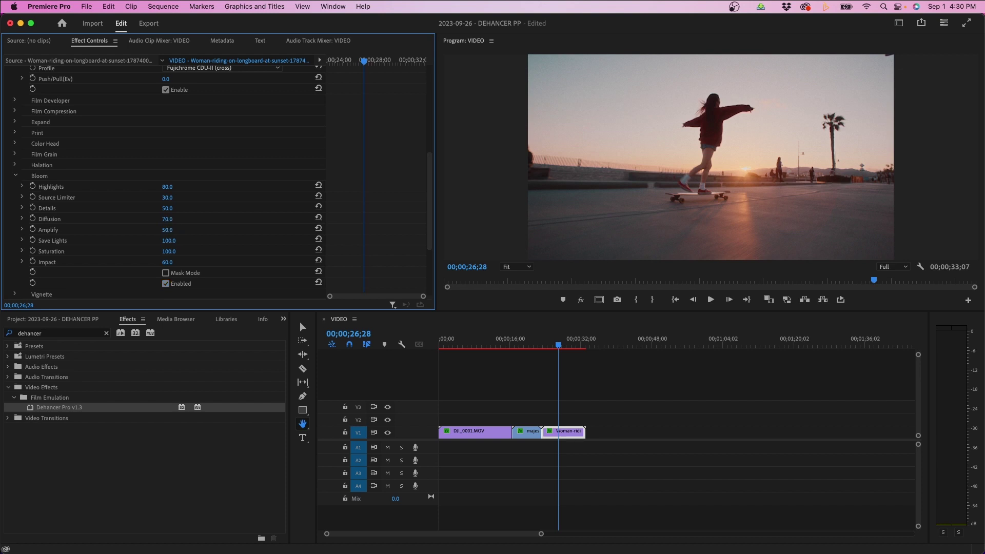
left_click(167, 229)
type("80")
key("Return")
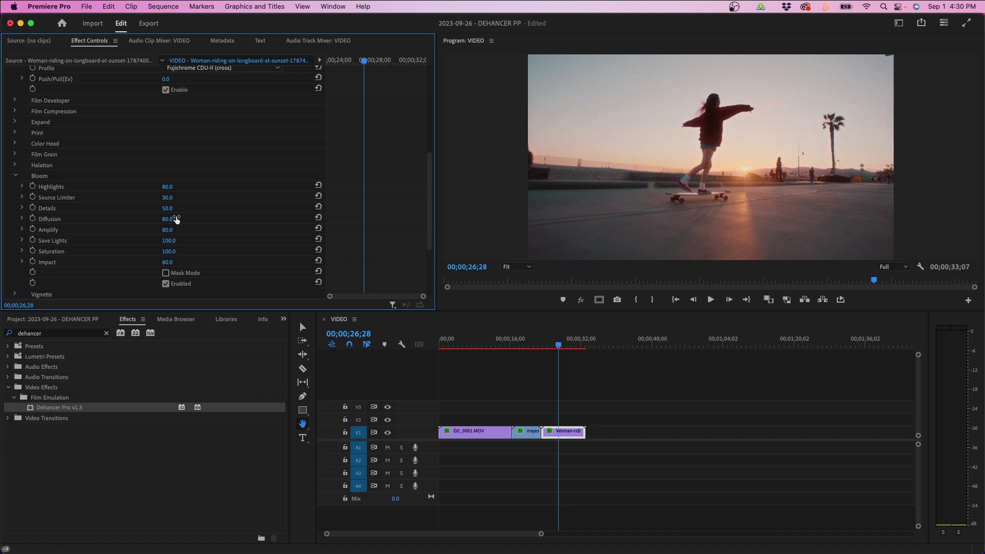
- Enlarge the Program monitor preview and toggle Bloom off and on to compare the look
scroll(726, 95, "up", 3)
left_click_drag(726, 95, 759, 93)
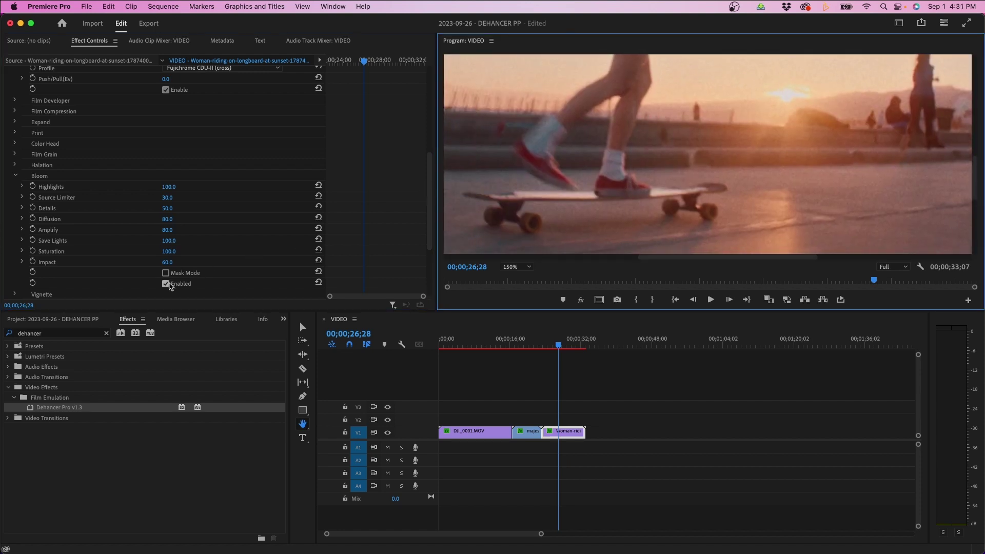
left_click(166, 284)
left_click(166, 284)
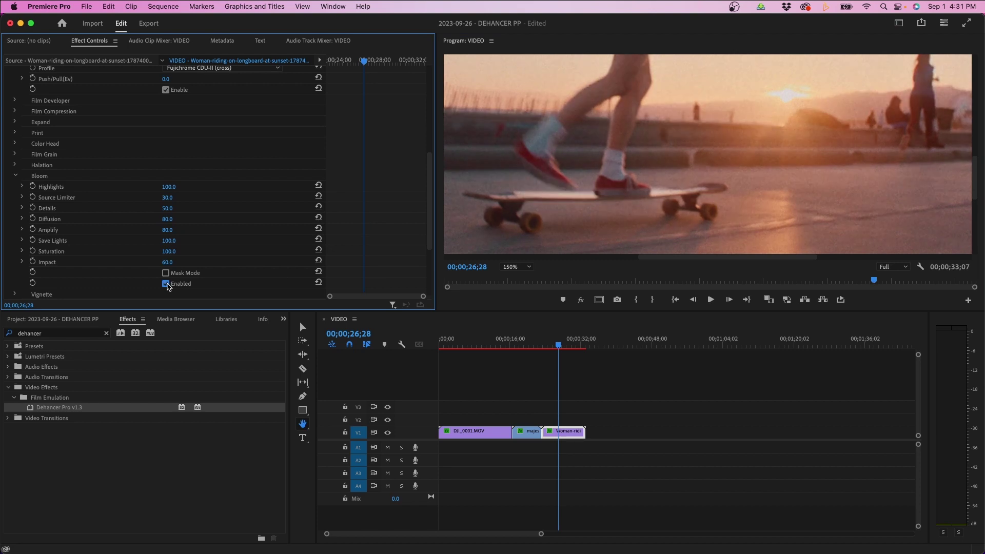
left_click(167, 283)
left_click(166, 284)
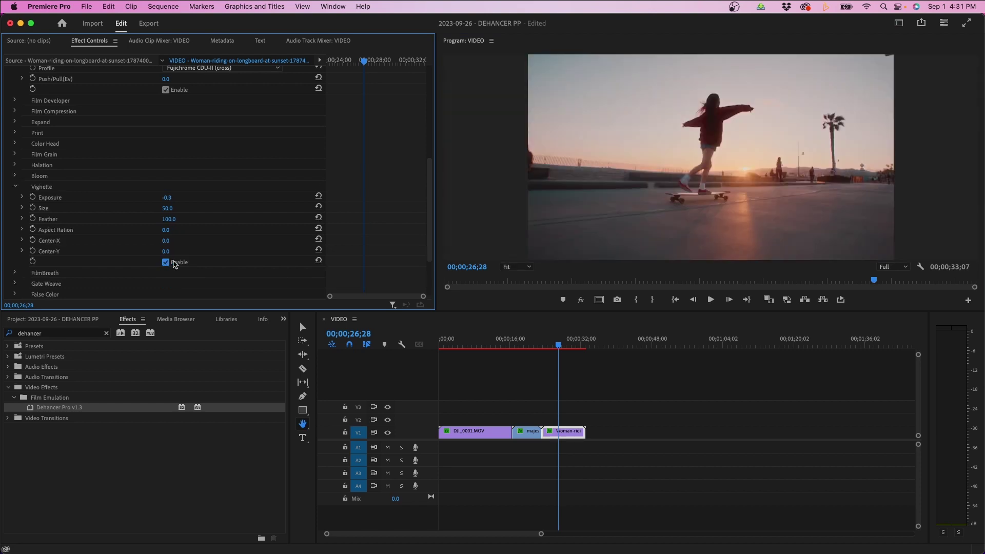
- Scrub the vignette Size up to 100 and set its Exposure to -0.5
left_click_drag(167, 208, 167, 208)
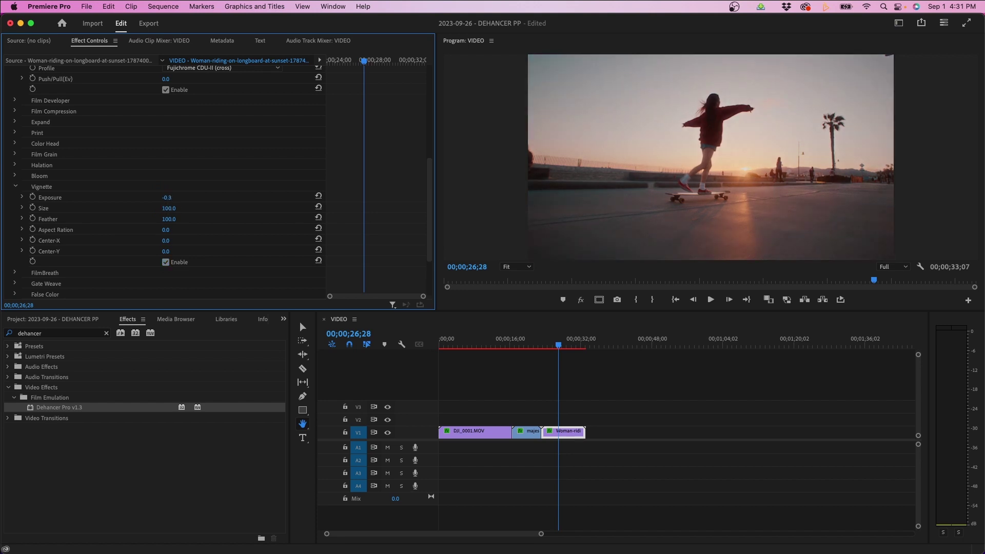
left_click(167, 197)
type("-0.5")
key("Return")
- Move the vignette centre to Center-Y 1.0 and Center-X 1.0
left_click_drag(166, 251, 177, 251)
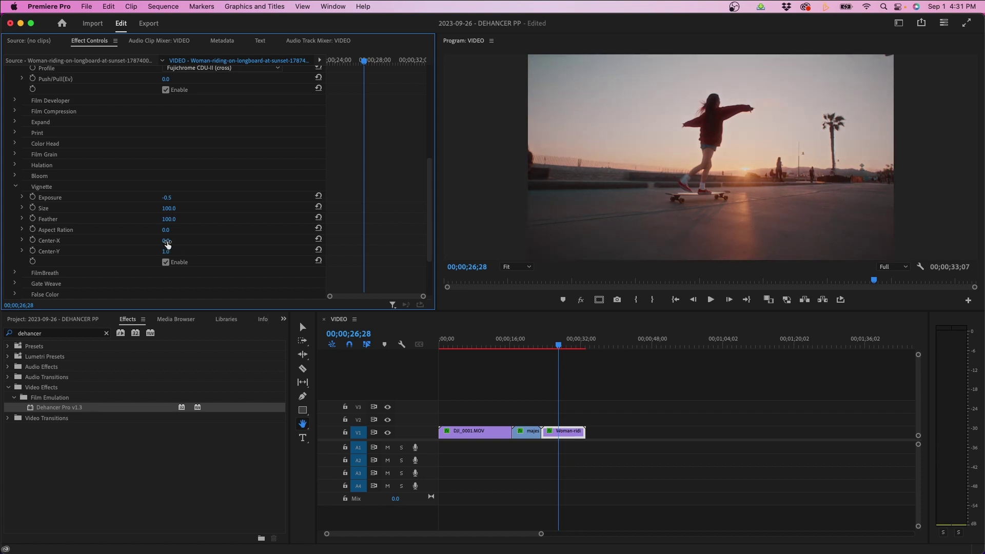
left_click_drag(167, 245, 175, 240)
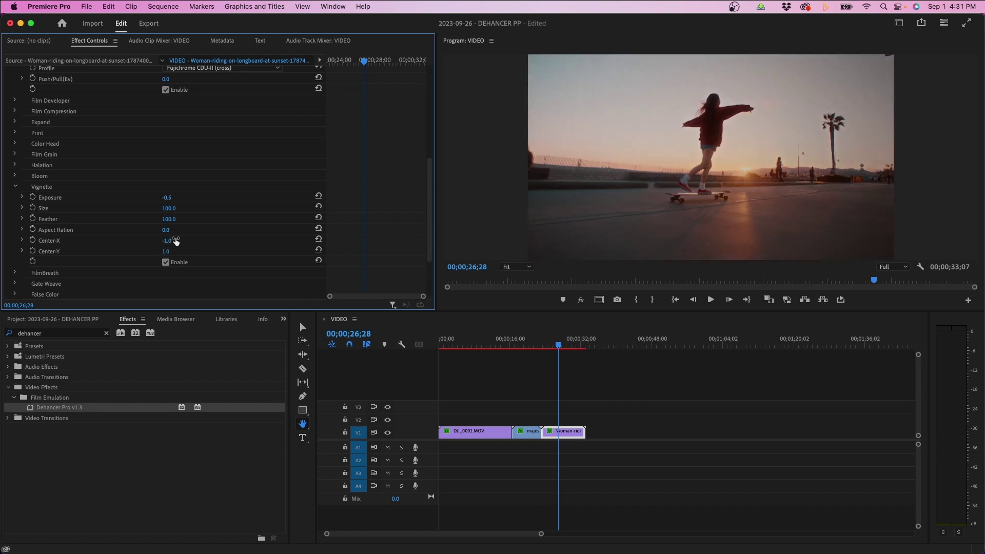
left_click_drag(176, 242, 176, 241)
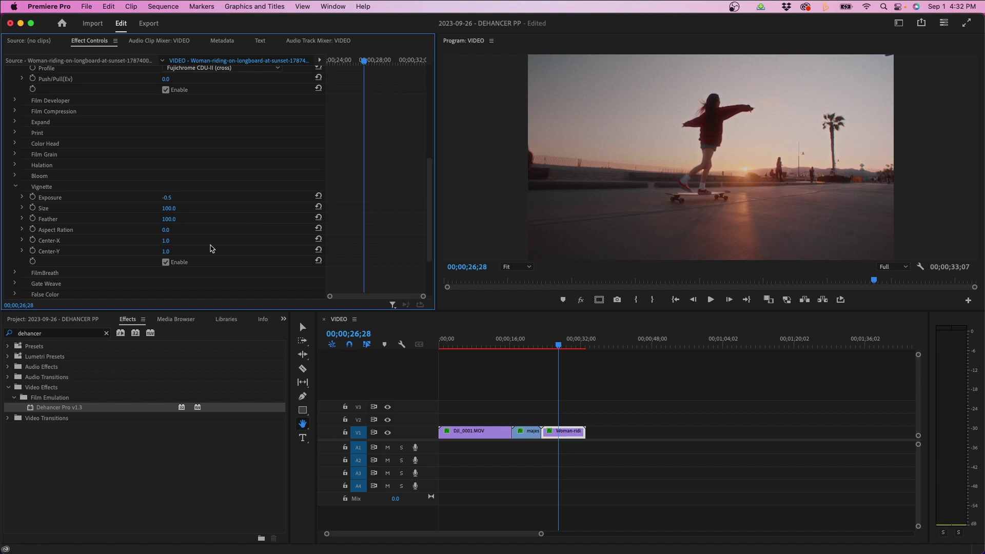
scroll(153, 251, "down", 3)
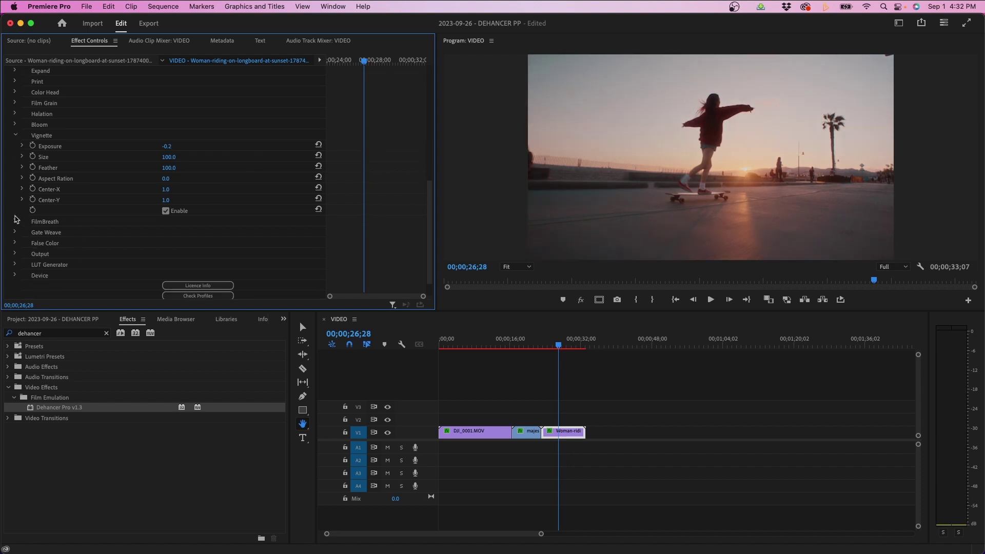
- Expand the FilmBreath and Gate Weave parameters, leaving both disabled, then return focus to the Timeline
left_click(14, 222)
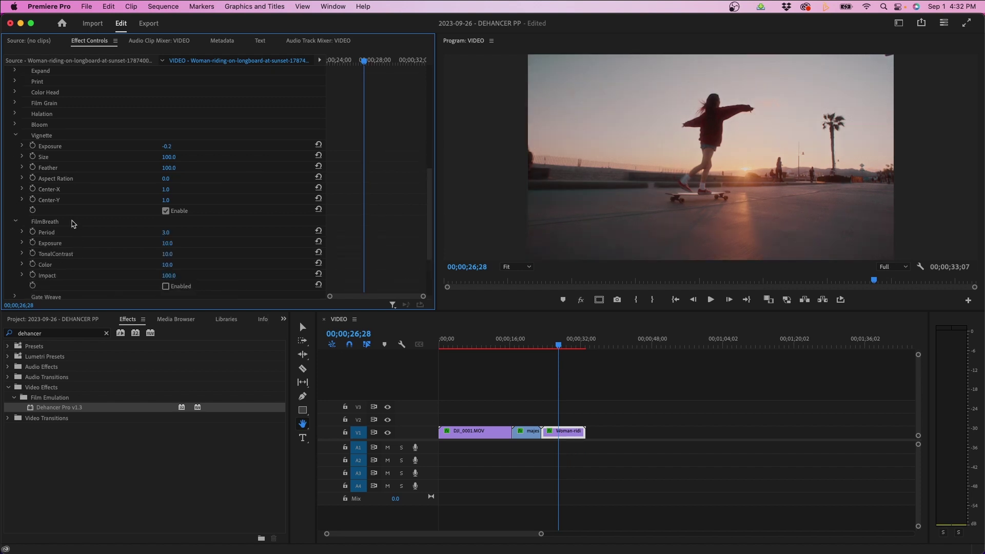
scroll(73, 224, "down", 3)
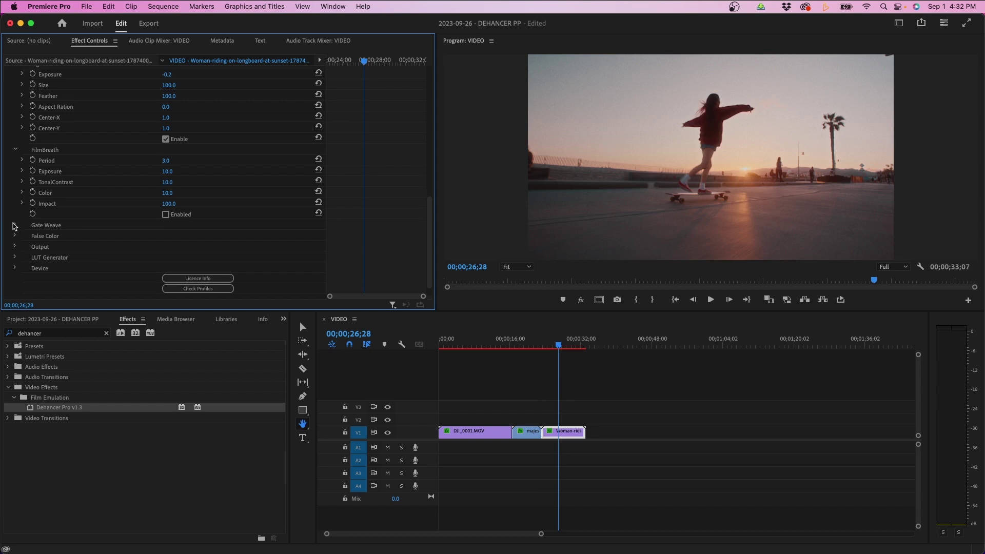
left_click(14, 225)
scroll(91, 222, "down", 2)
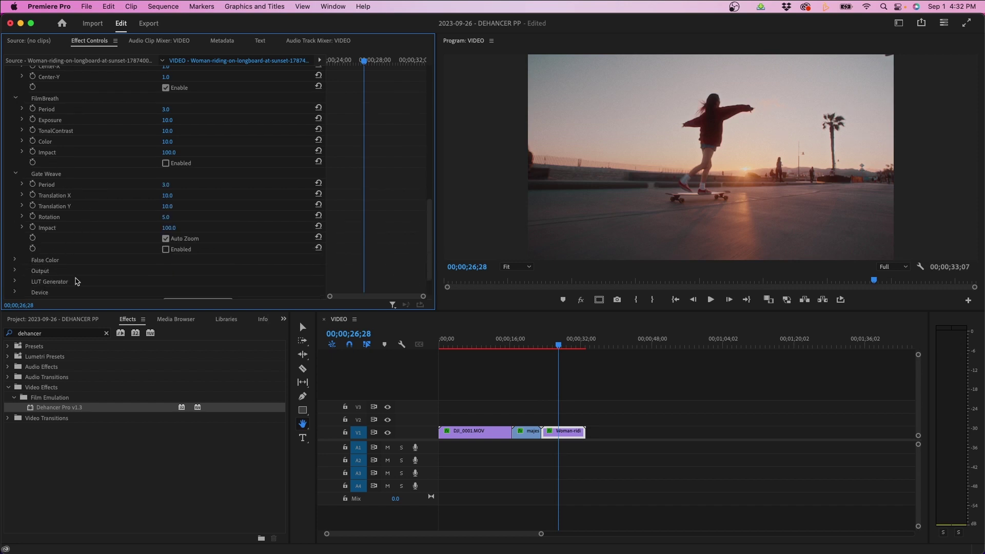
left_click(655, 413)
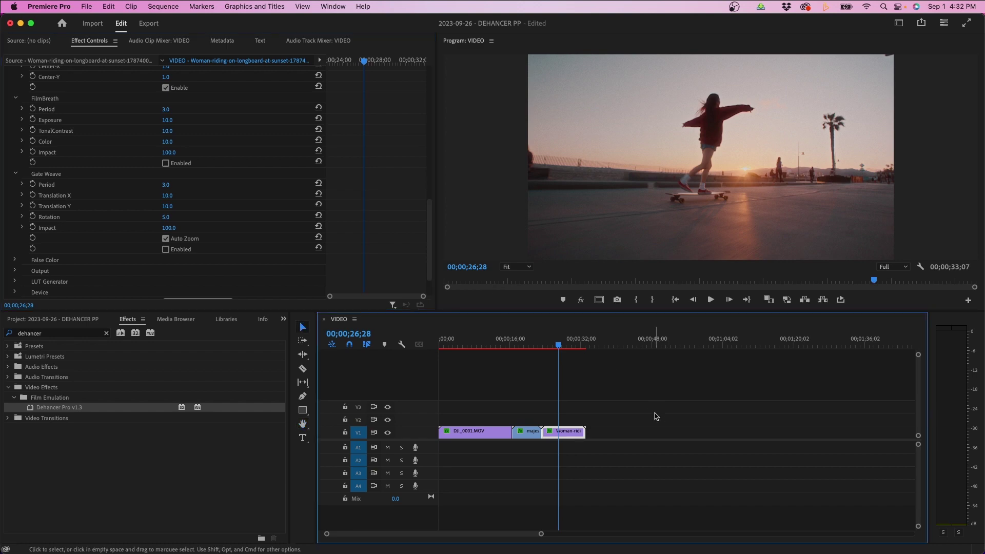